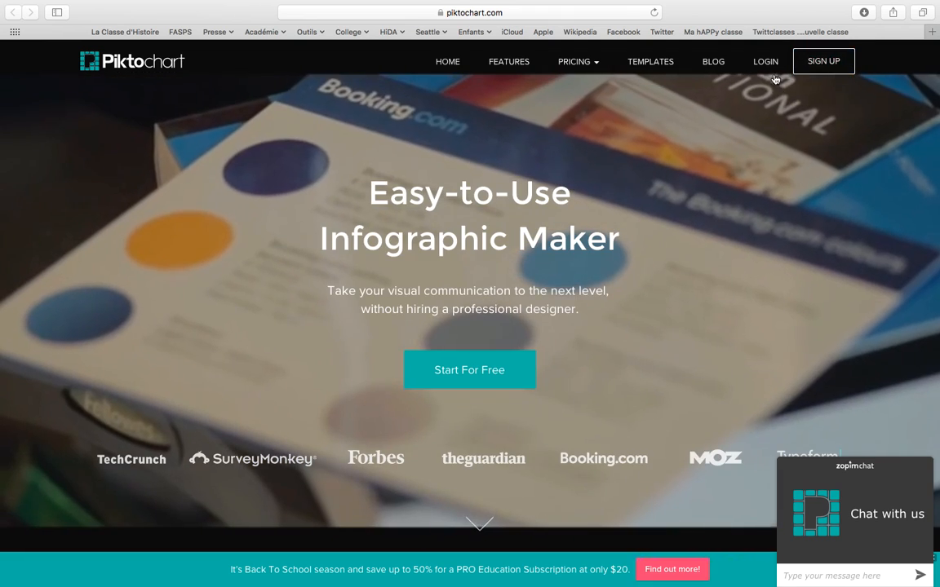
Go to the Piktochart login page using LOGIN in the top navigation bar.
left_click(769, 63)
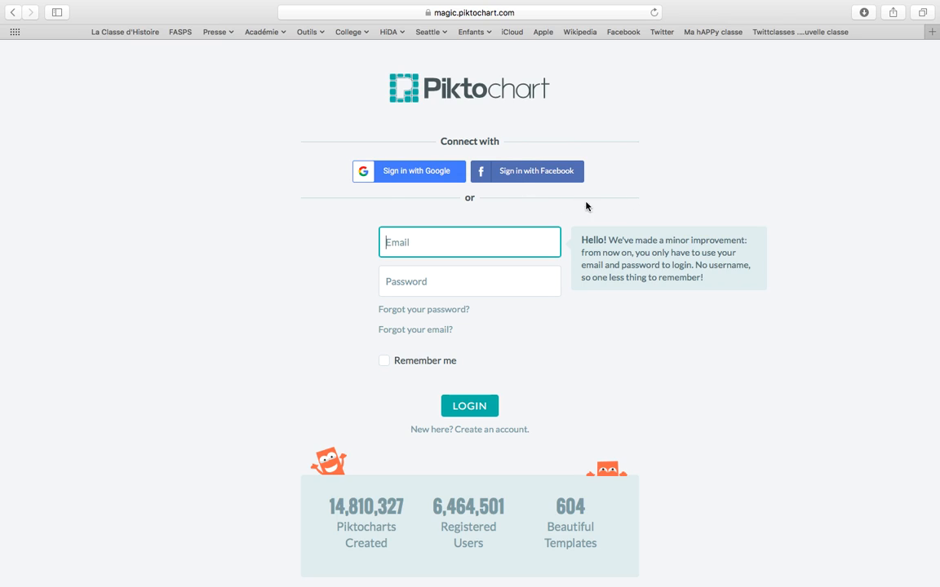
Sign in to Piktochart with a Google account.
left_click(406, 173)
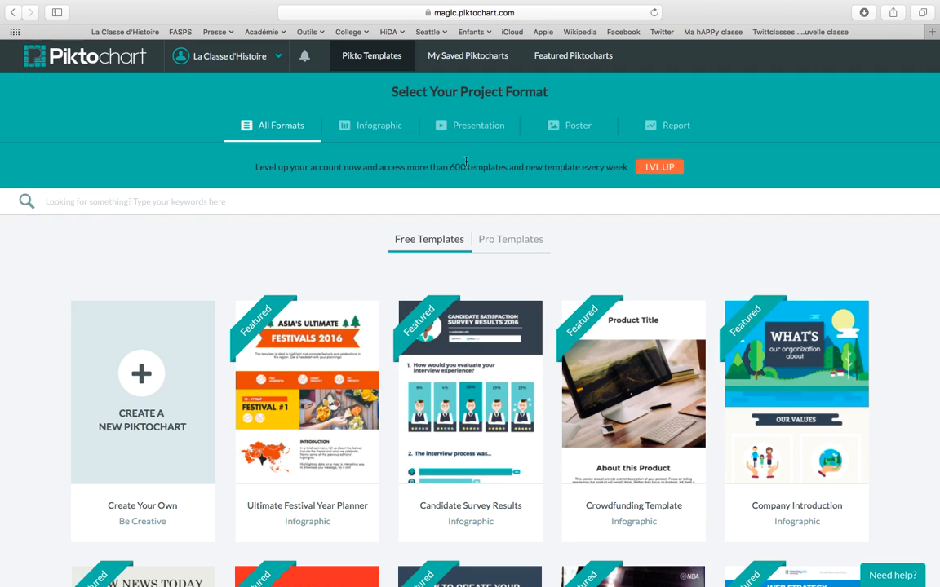
mouse_move(240, 60)
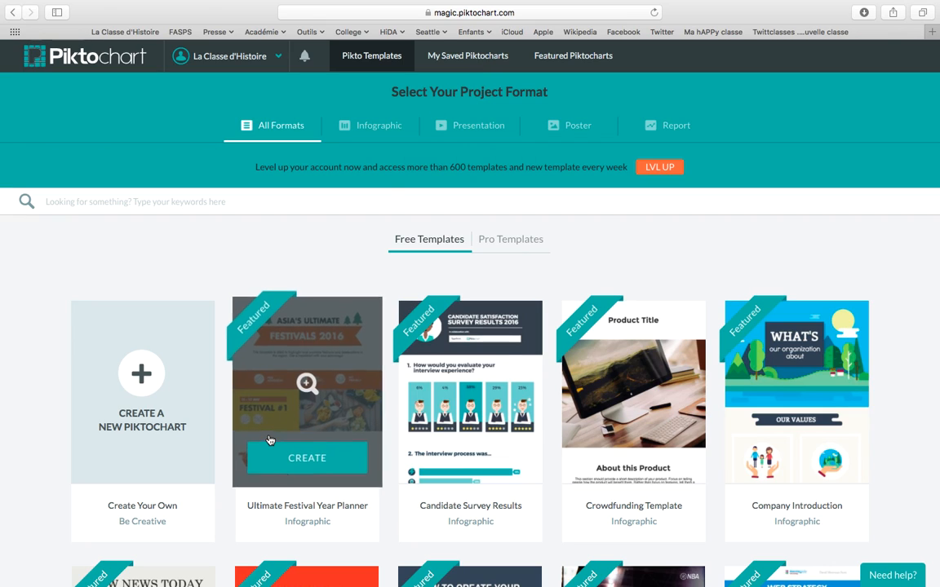
mouse_move(838, 410)
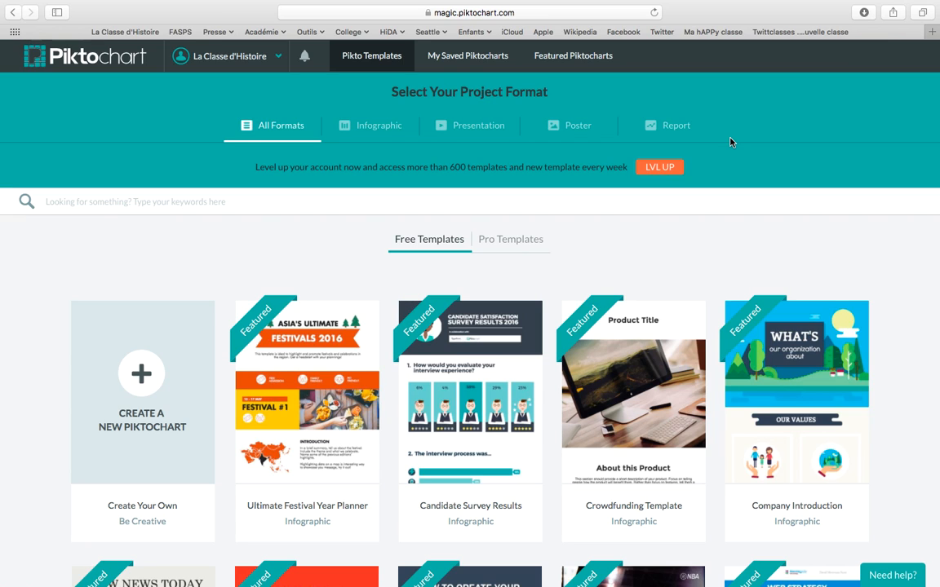
scroll(715, 188, "down", 3)
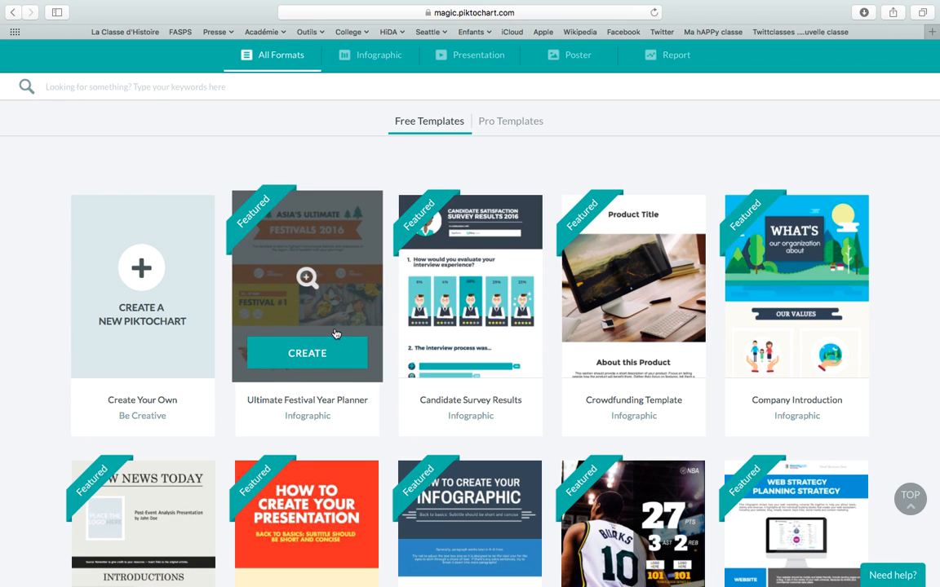
scroll(914, 406, "down", 1)
scroll(913, 406, "down", 5)
scroll(914, 406, "up", 1)
scroll(913, 407, "up", 2)
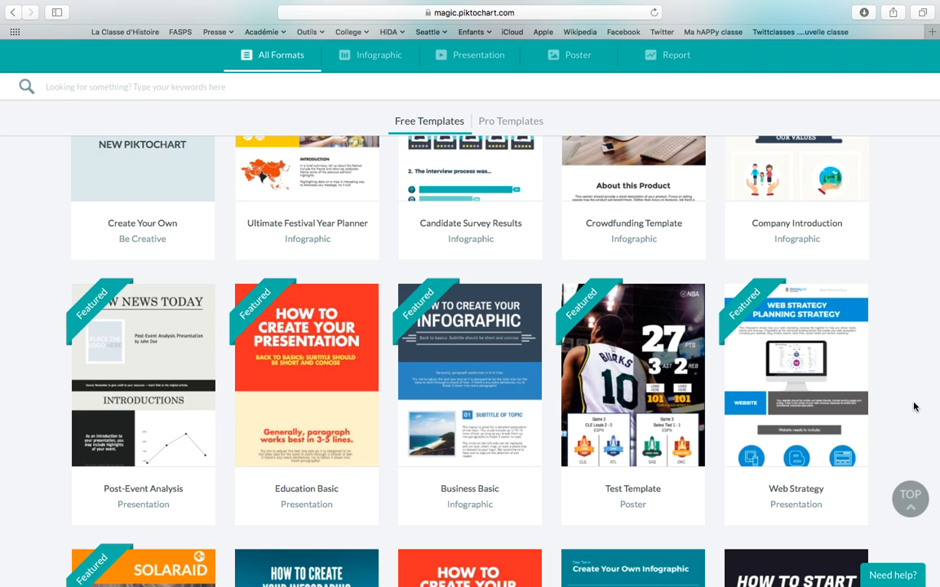
scroll(914, 407, "up", 3)
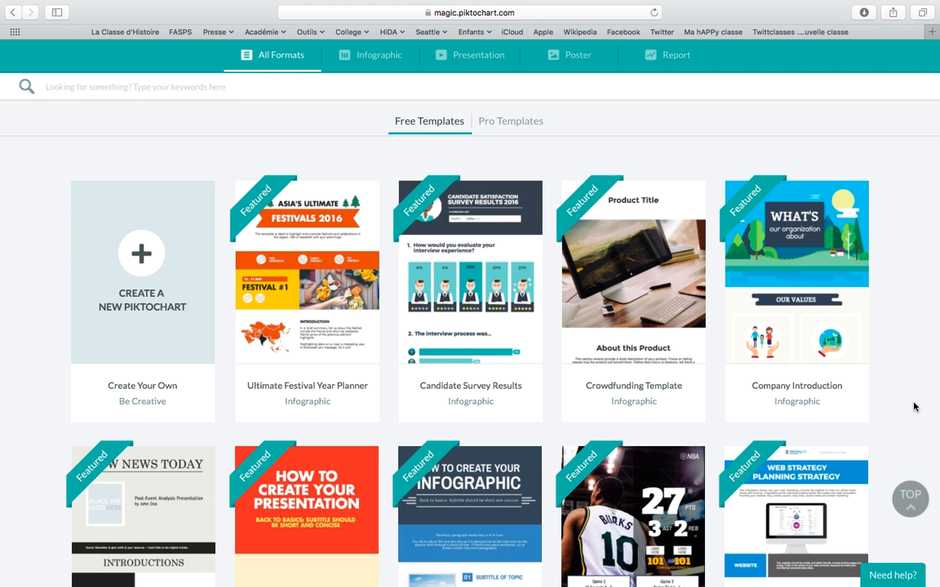
scroll(914, 406, "up", 3)
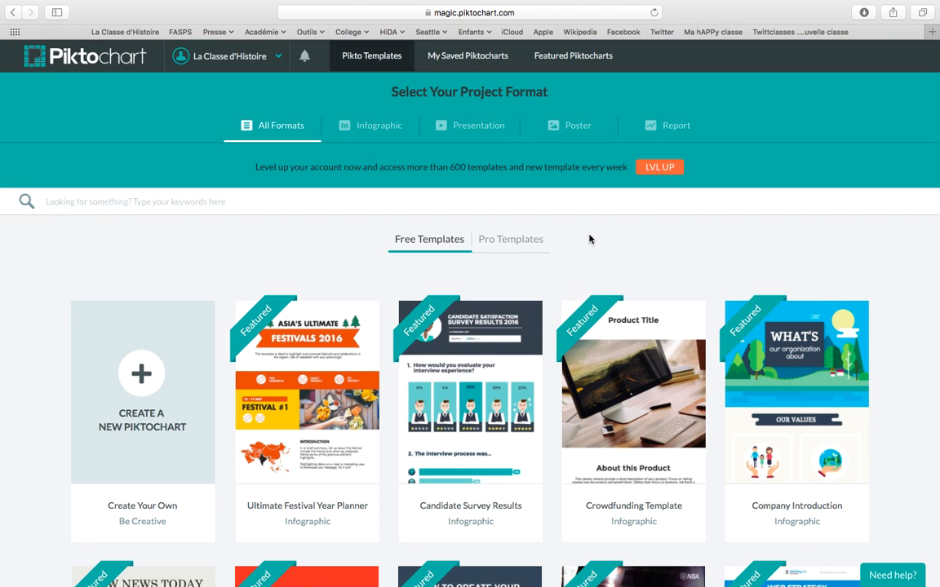
Create a new blank infographic titled 'Test La Classe d'Histoire'.
left_click(141, 381)
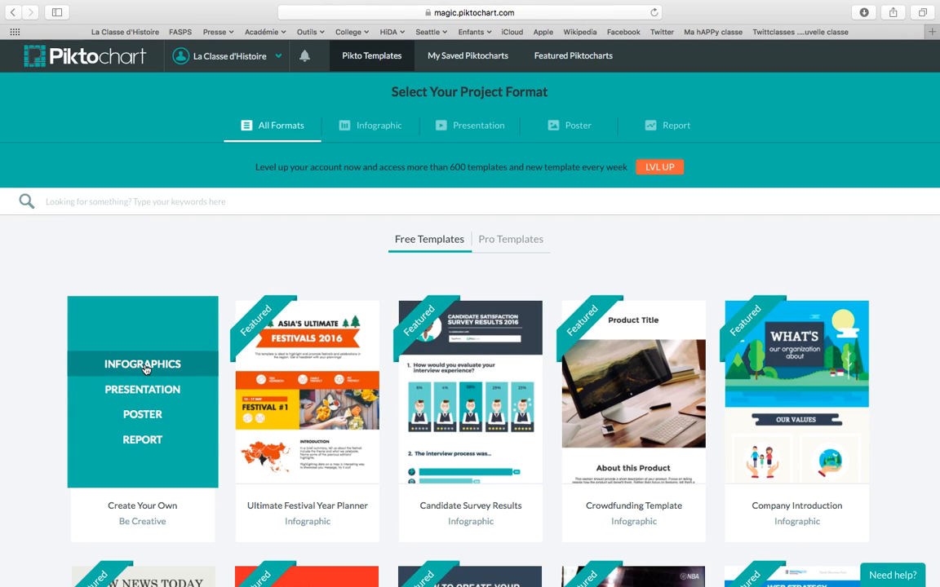
left_click(143, 365)
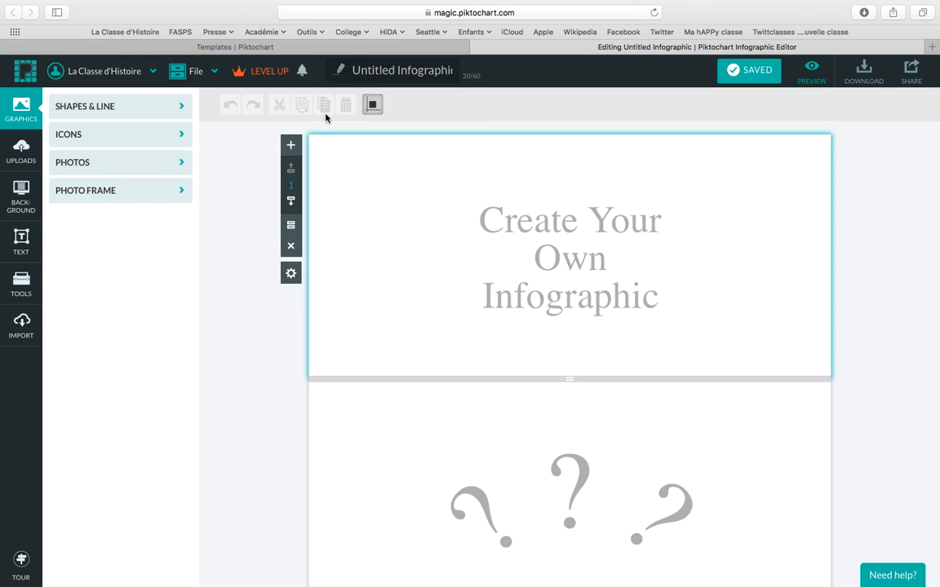
left_click(368, 71)
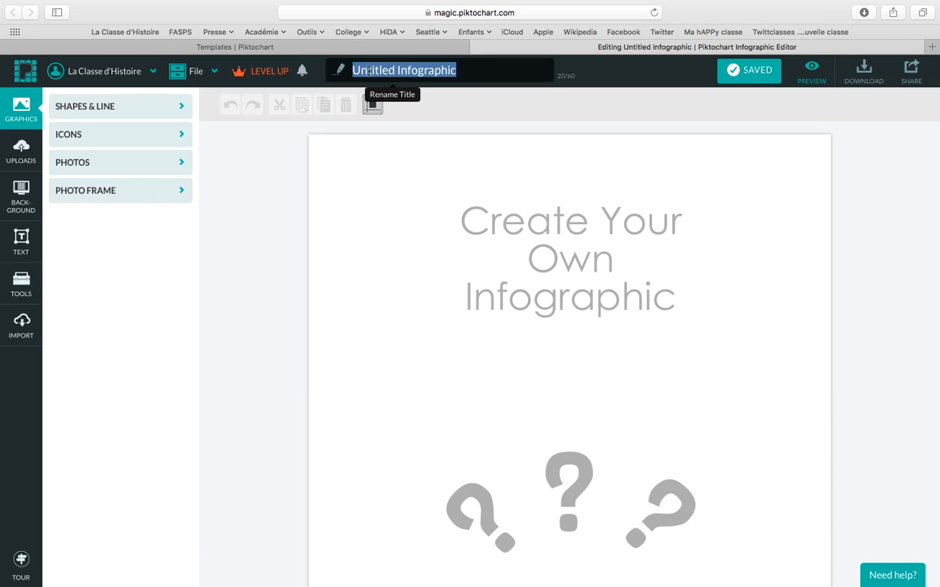
type("Test La")
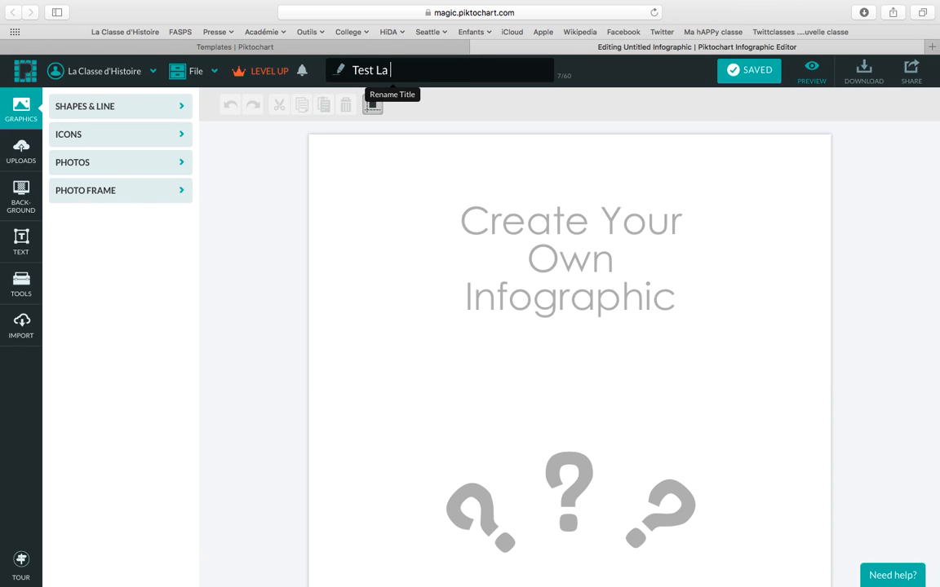
type(" Classe d'Histoire")
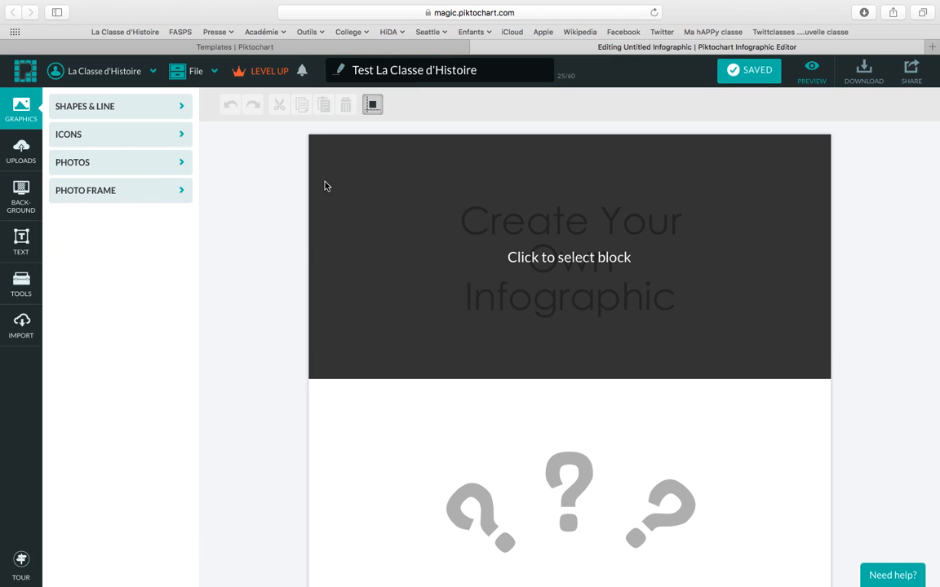
key("Return")
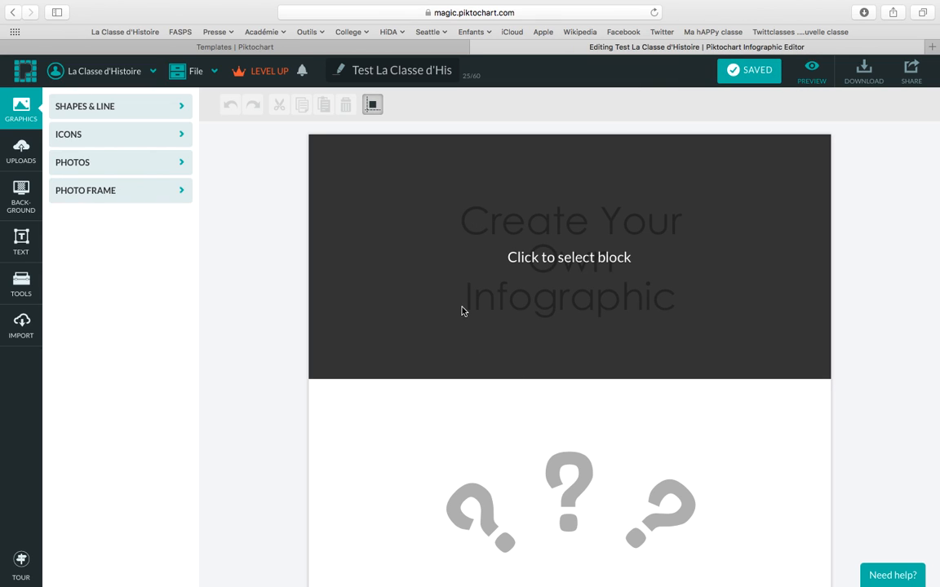
Make the top block taller, about 530 px.
scroll(458, 269, "down", 5)
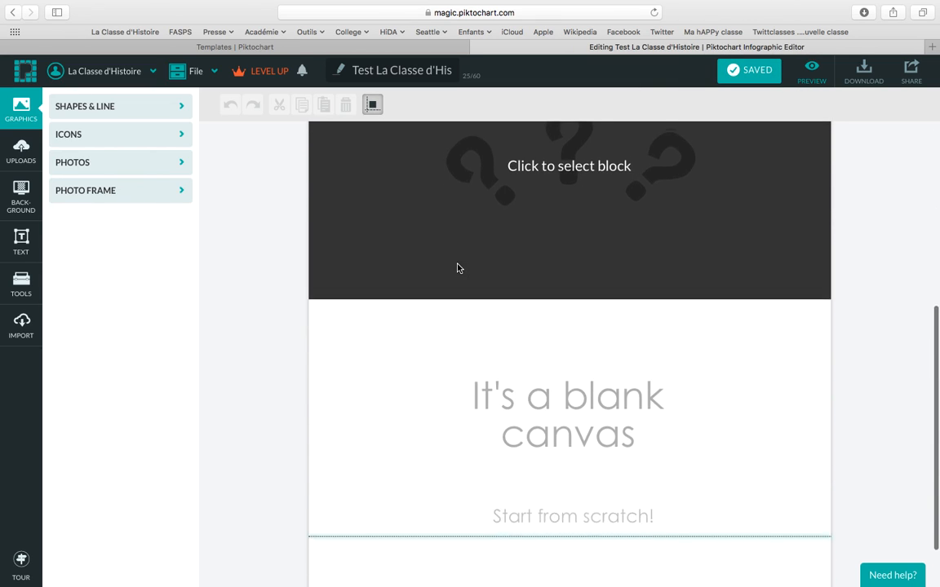
scroll(458, 269, "up", 6)
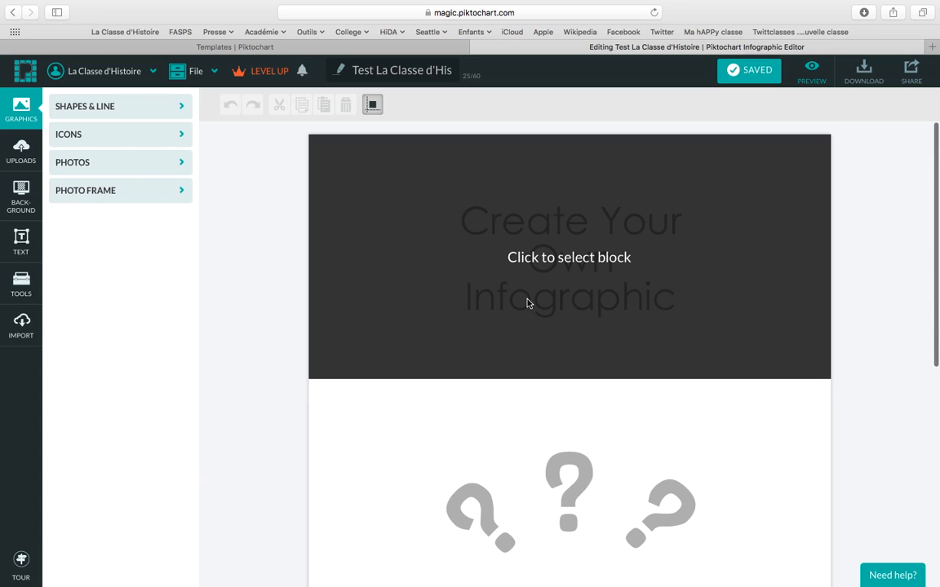
scroll(515, 478, "down", 5)
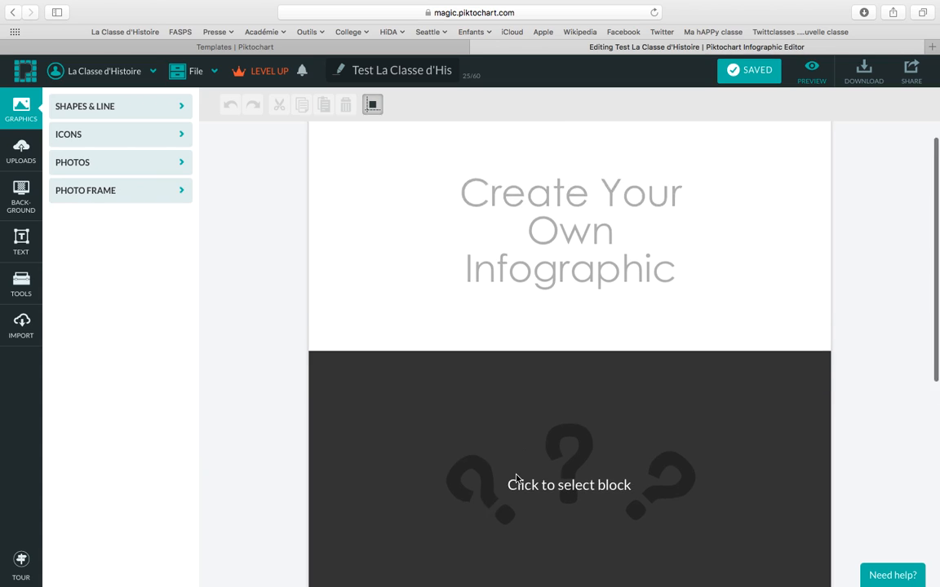
scroll(585, 518, "up", 5)
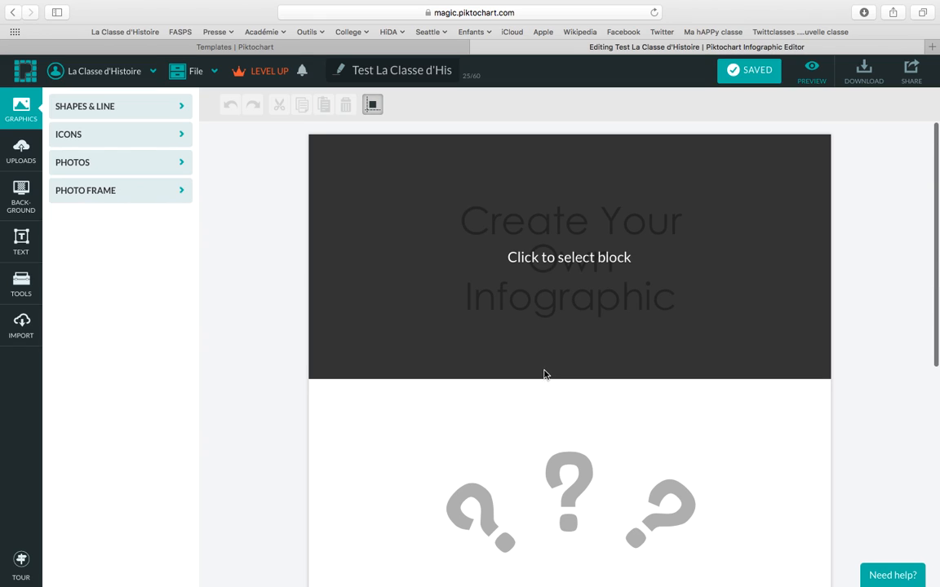
left_click(546, 348)
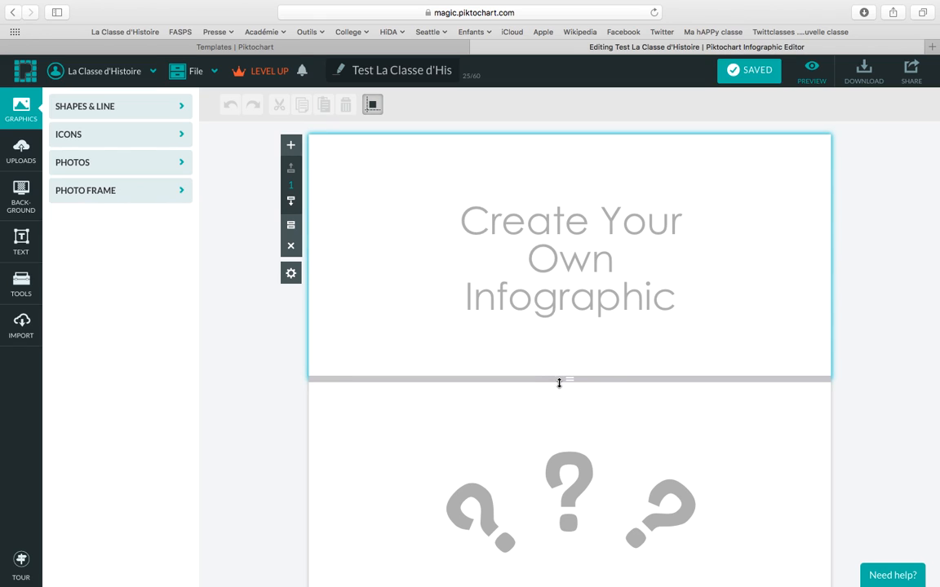
left_click_drag(559, 379, 598, 488)
Delete the 'Create Your Own Infographic' heading from the top block.
scroll(545, 385, "up", 4)
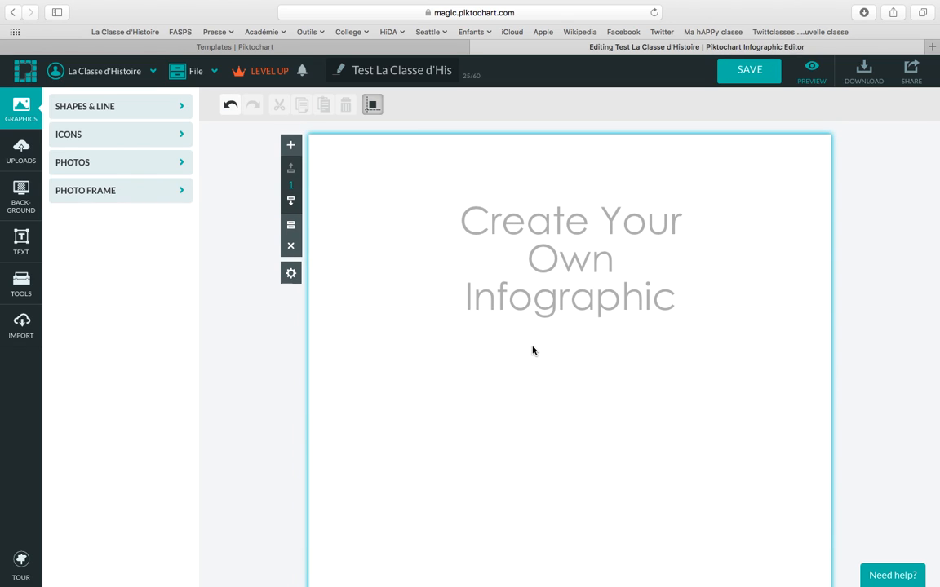
left_click(560, 295)
left_click_drag(560, 288, 541, 322)
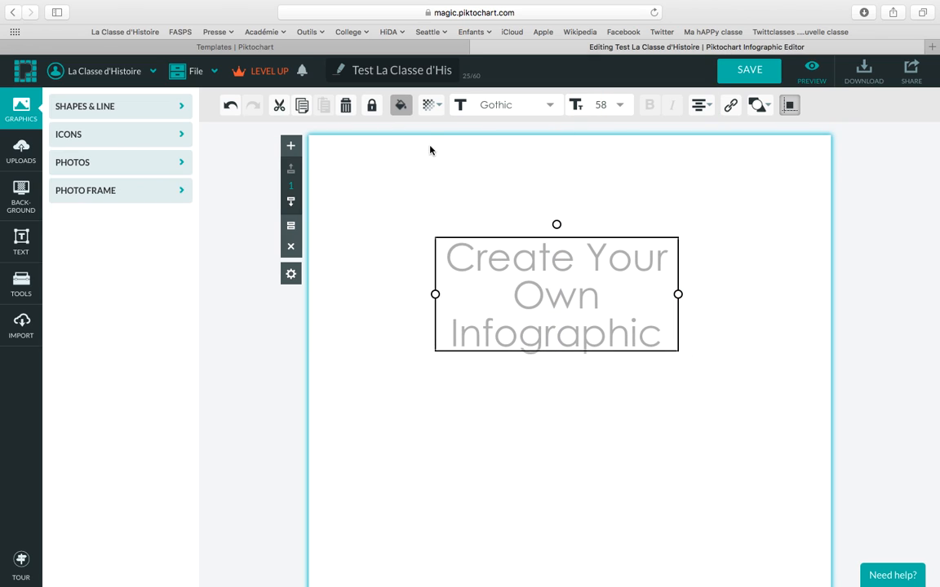
left_click(345, 107)
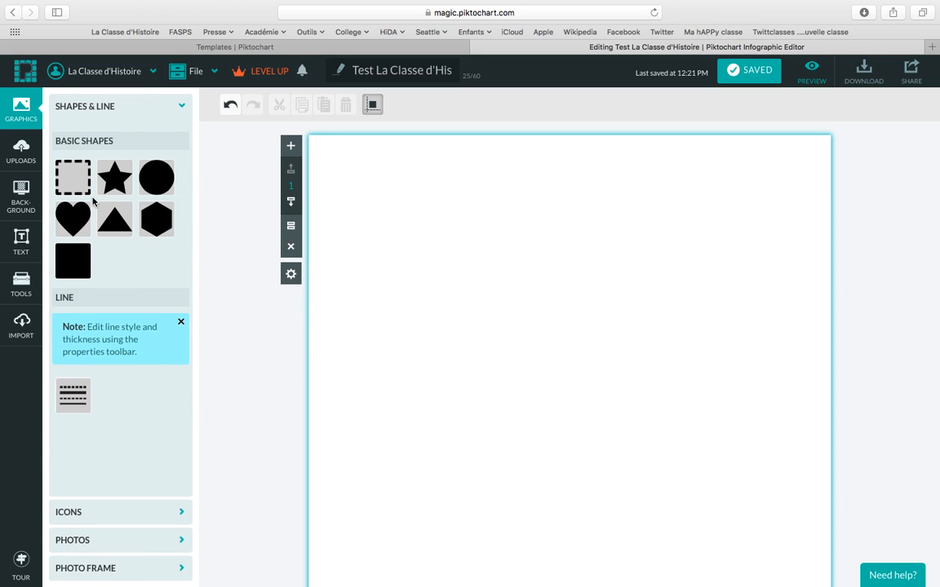
Place a triangle at the block's upper right, resize it and rotate it downward.
left_click_drag(103, 213, 724, 280)
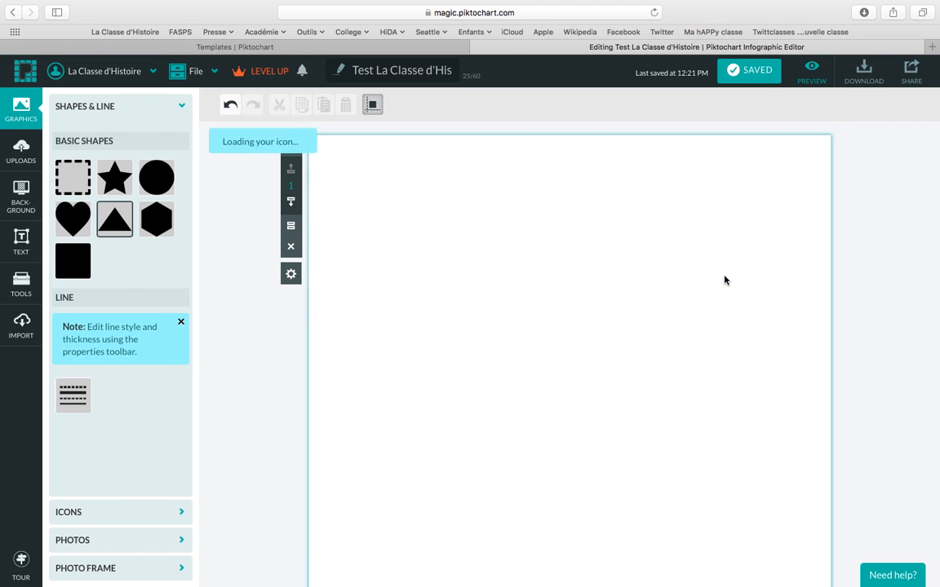
left_click(678, 309)
left_click(705, 297)
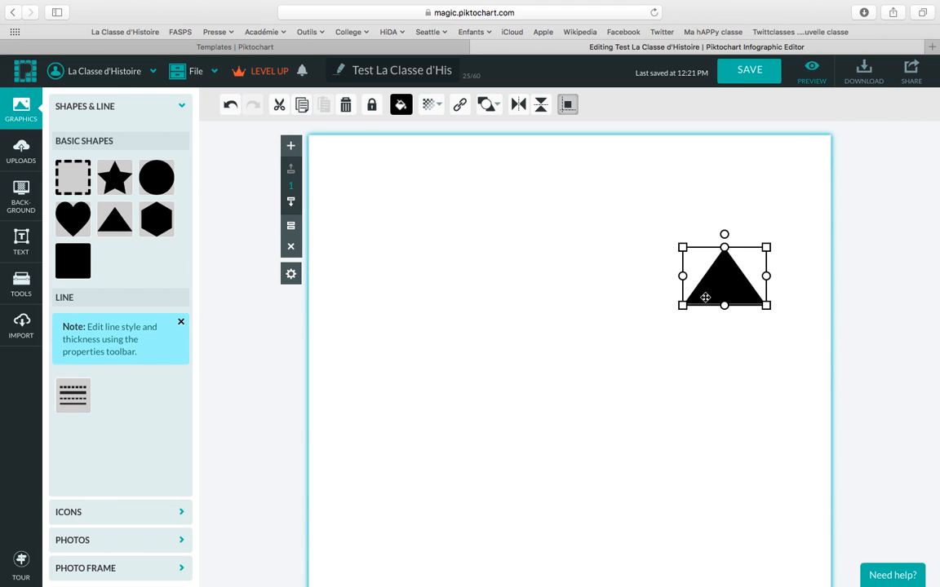
left_click_drag(682, 306, 665, 330)
left_click_drag(718, 236, 717, 318)
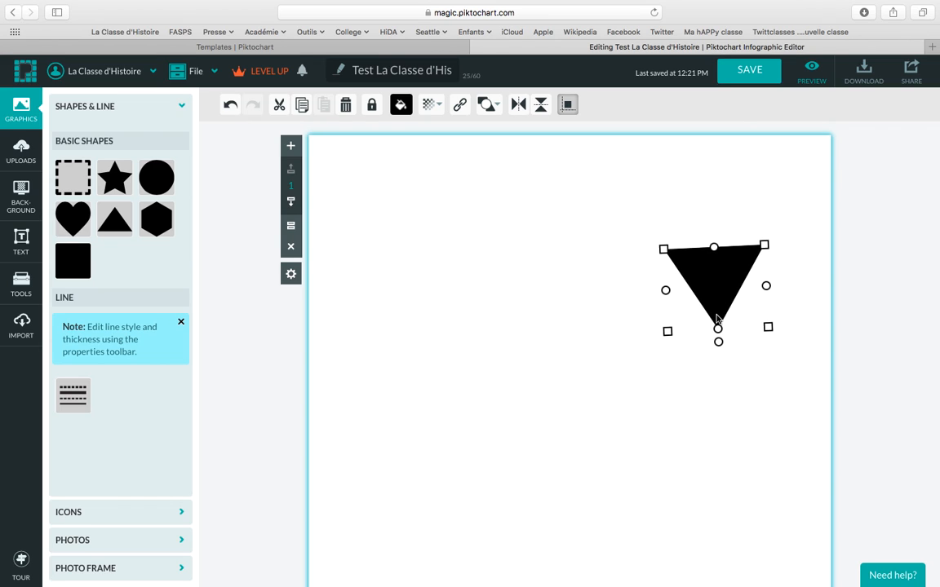
Fill the triangle red #FF0000, make it partly transparent, then delete it.
left_click(401, 104)
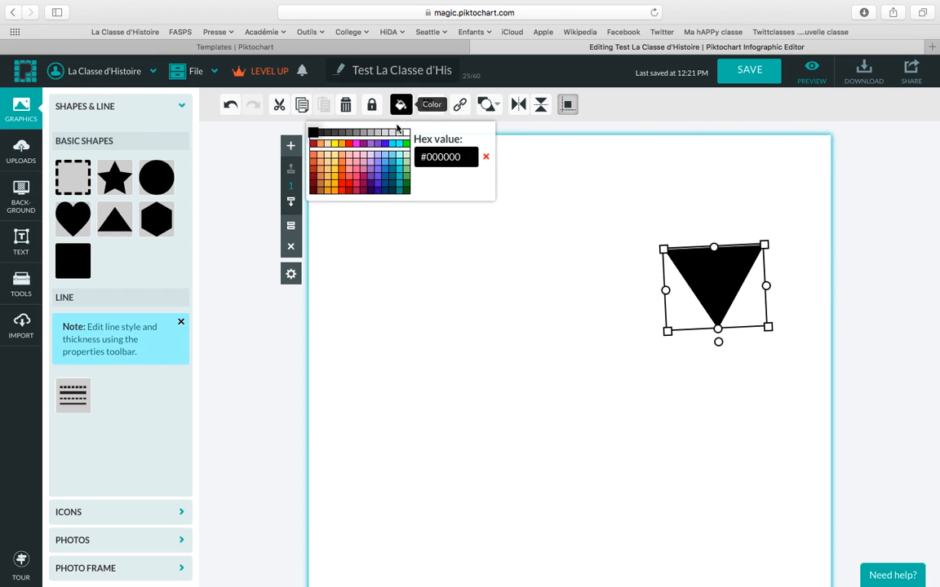
left_click(349, 145)
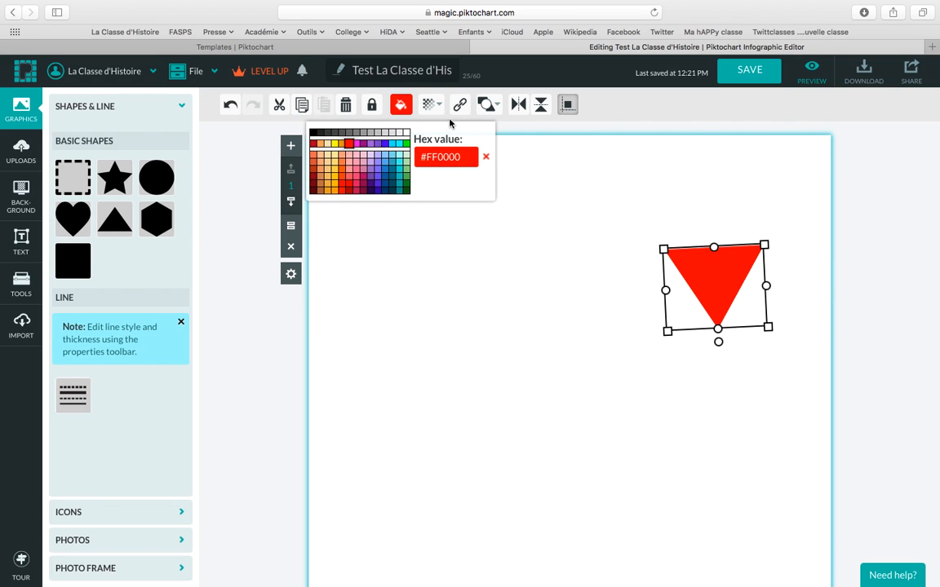
left_click(428, 105)
mouse_move(447, 139)
left_mouse_down()
mouse_move(408, 141)
mouse_move(436, 141)
left_mouse_up()
left_click(462, 214)
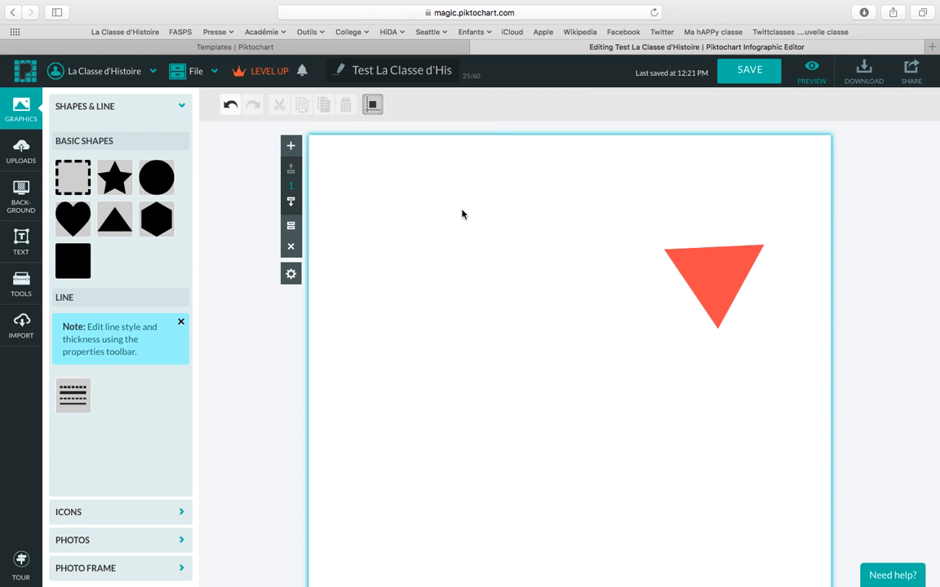
left_click(693, 246)
left_click(345, 105)
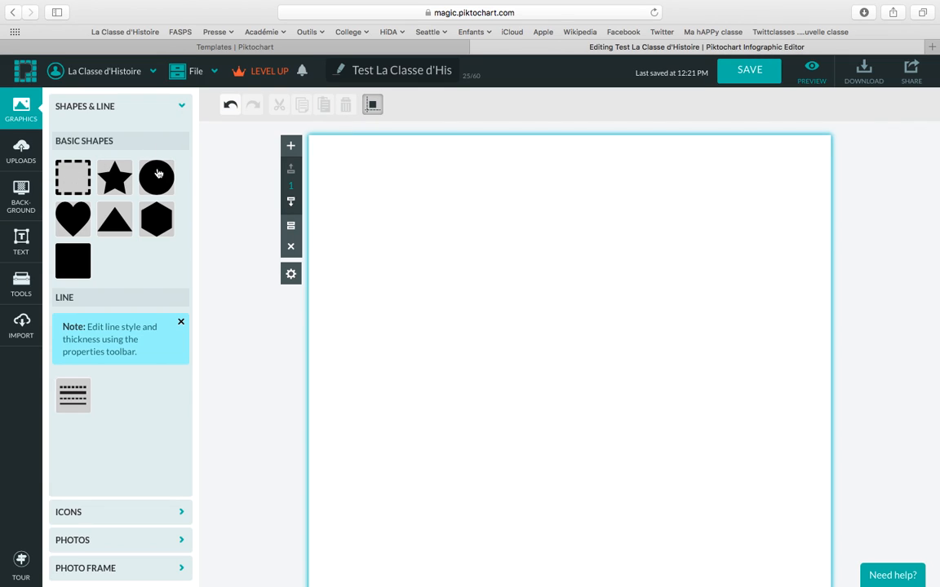
Add a trial dashed line, check its line styles, delete it and collapse Shapes & Line.
left_click(73, 395)
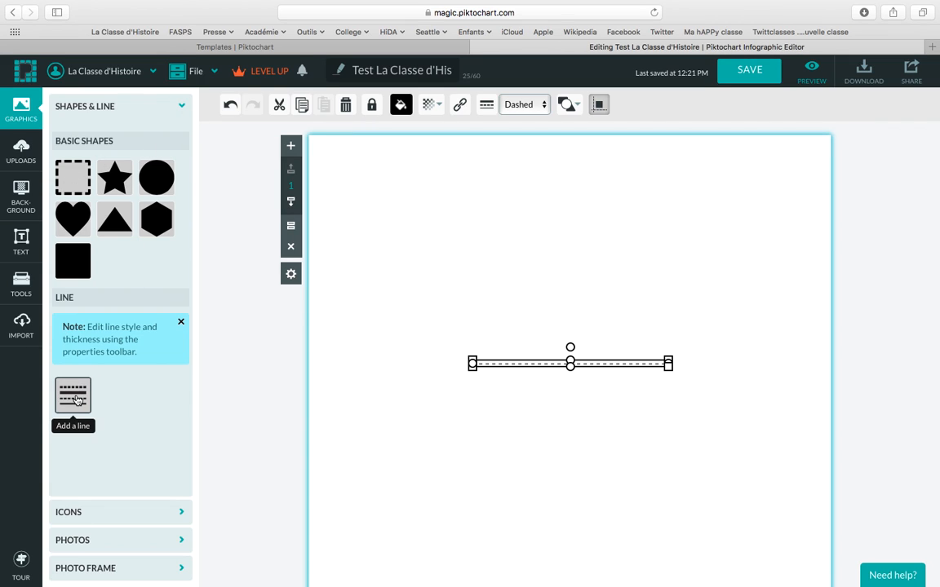
left_click_drag(474, 359, 478, 303)
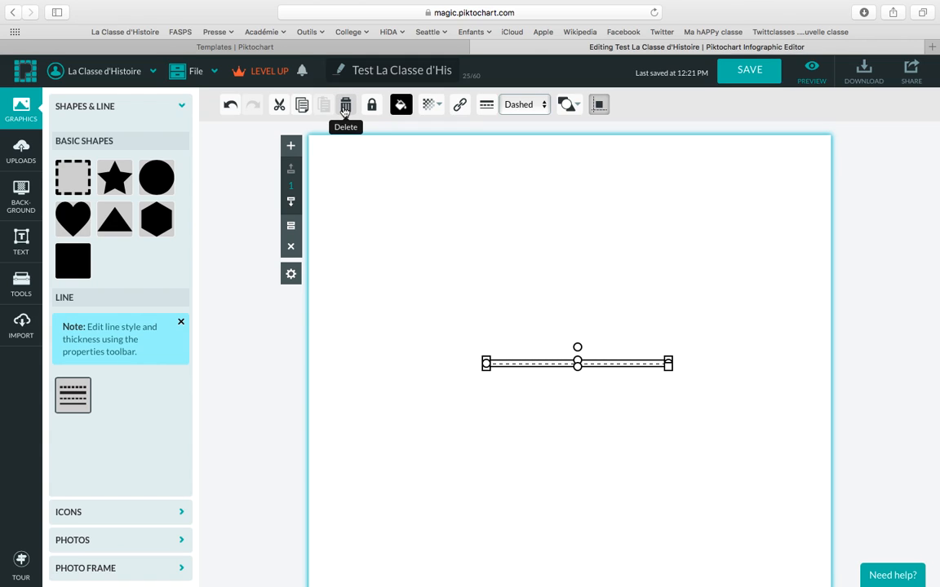
left_click(538, 108)
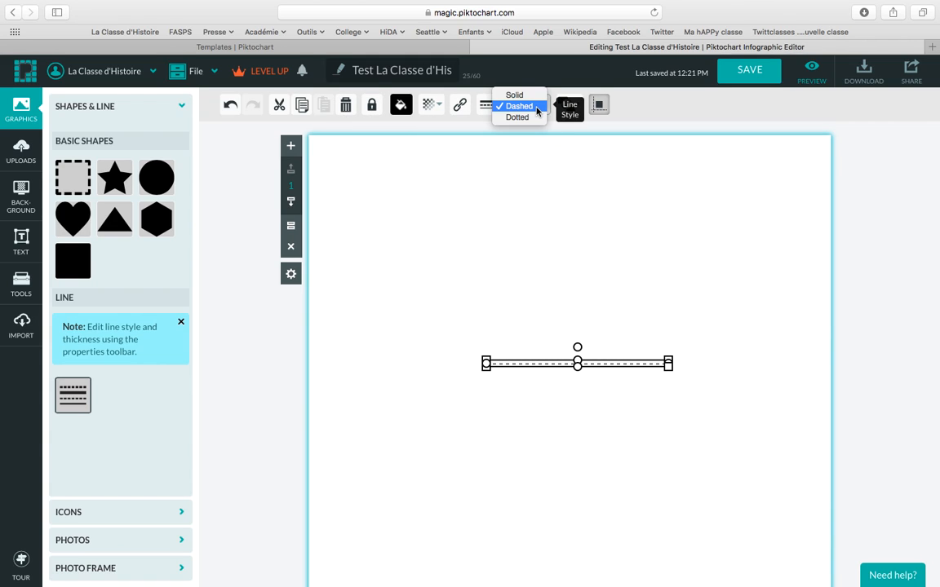
left_click(429, 214)
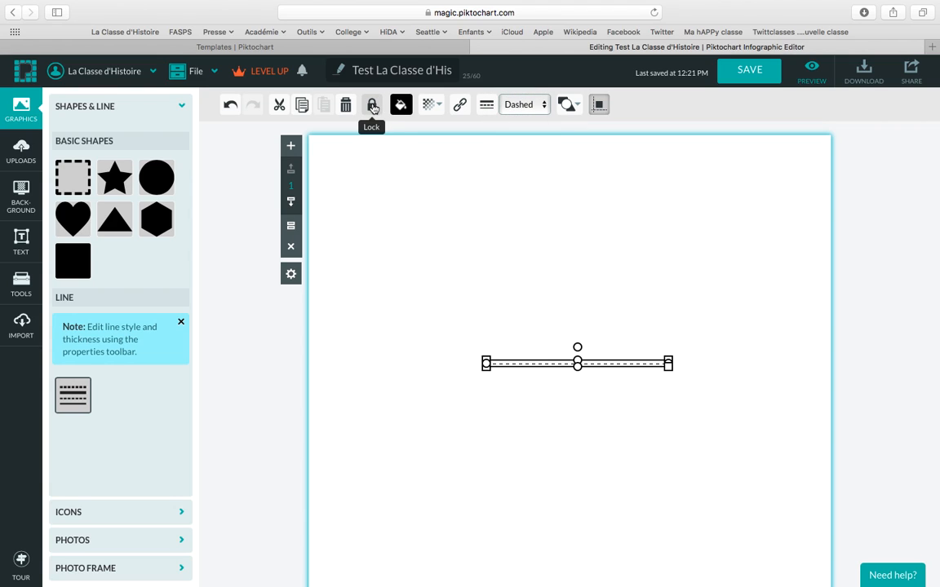
left_click(347, 107)
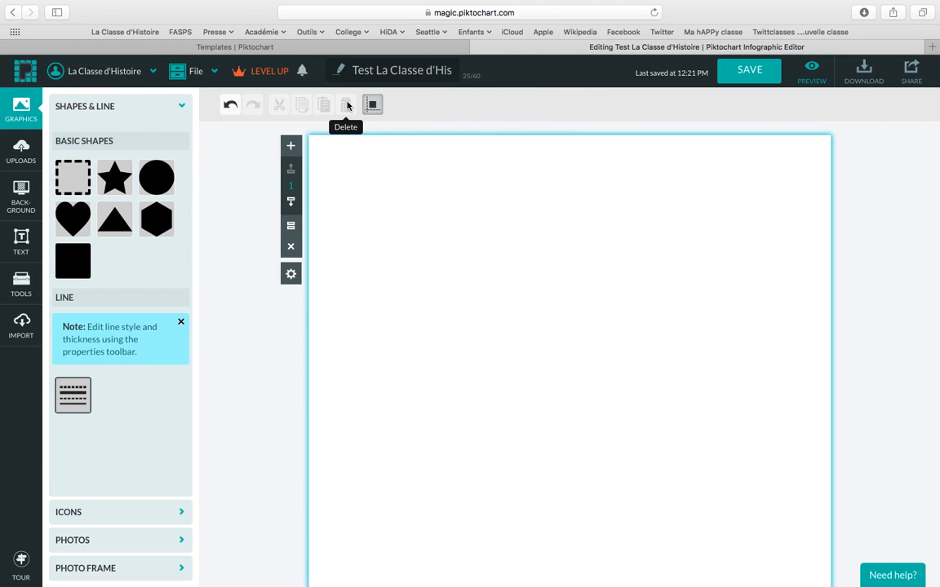
left_click(180, 110)
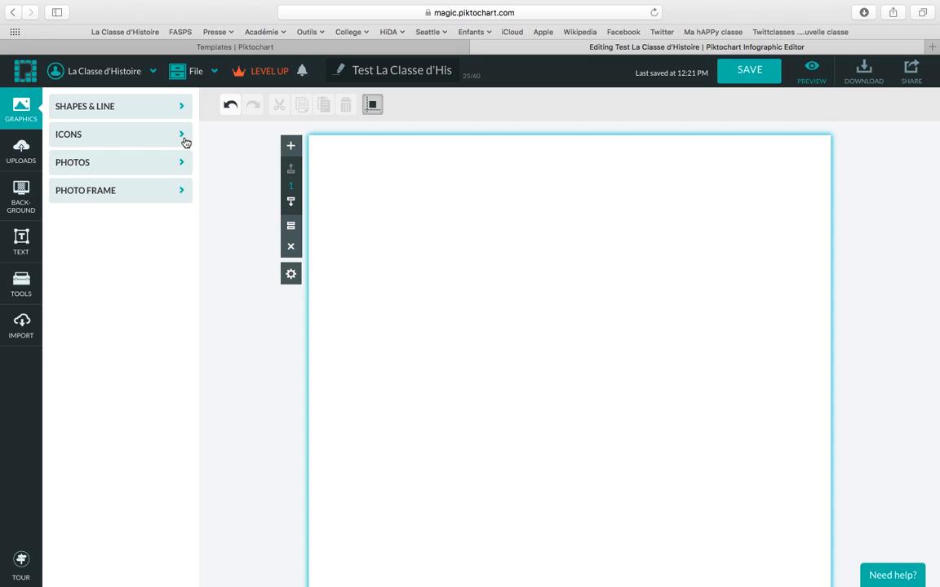
Search the General icon library for 'school'.
left_click(183, 137)
mouse_move(152, 369)
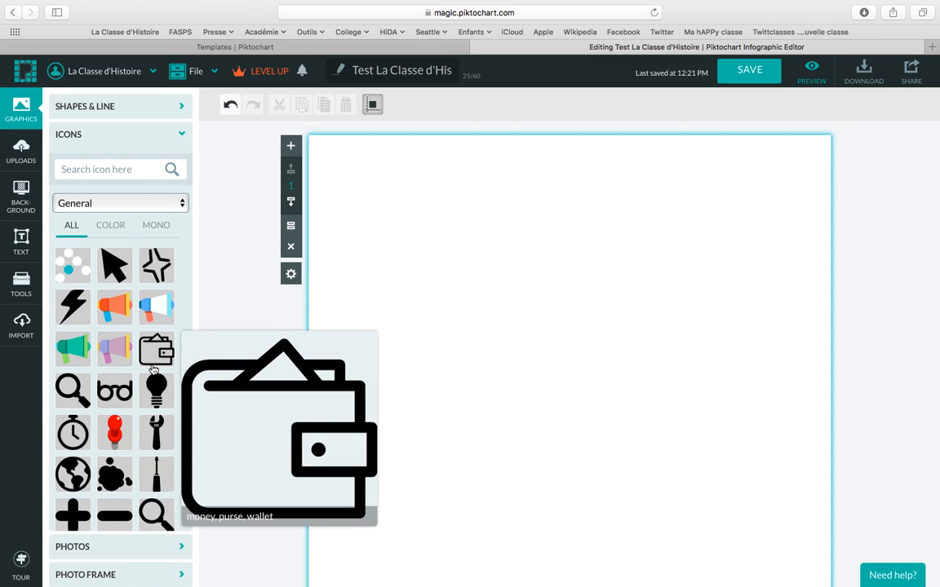
scroll(153, 369, "down", 3)
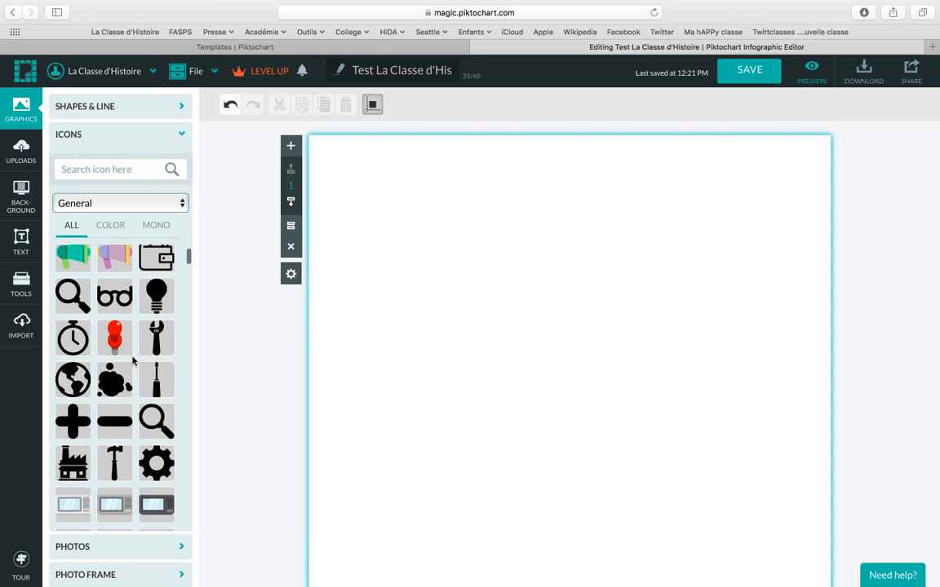
scroll(133, 360, "down", 10)
scroll(132, 360, "up", 14)
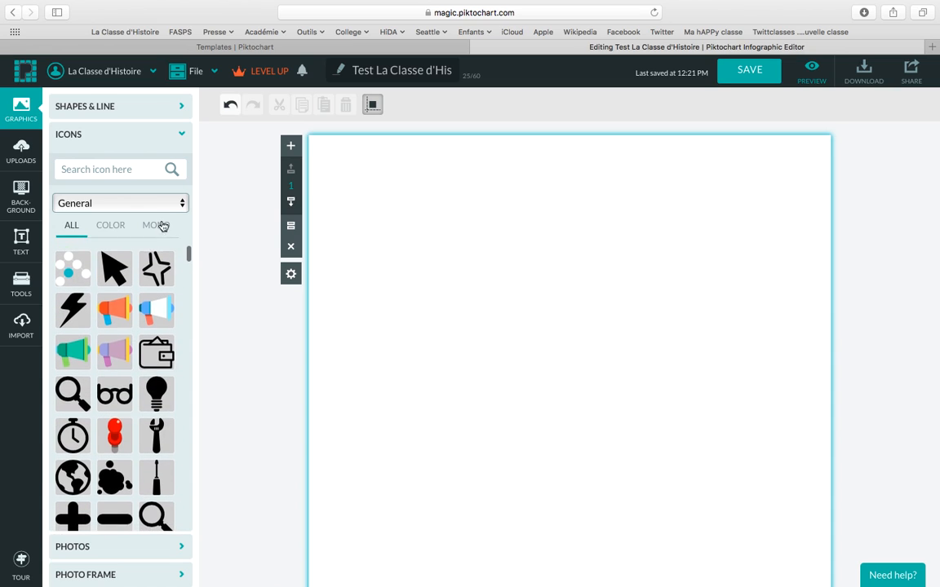
left_click(174, 203)
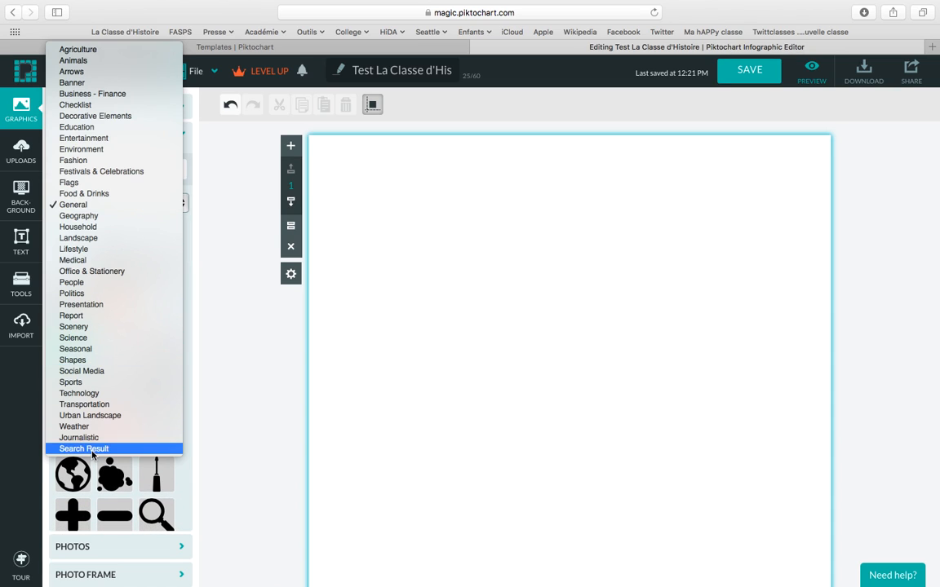
left_click(207, 333)
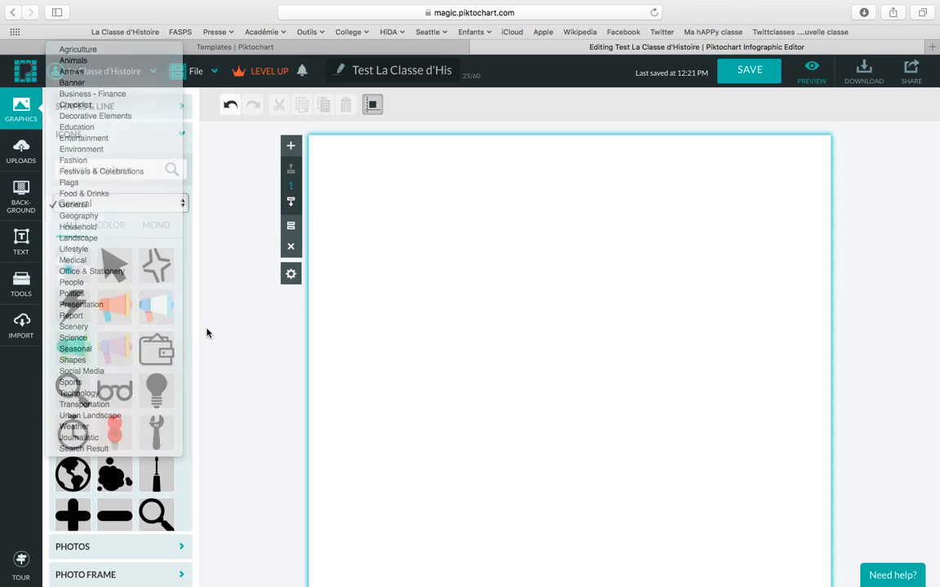
left_click(105, 170)
type("school")
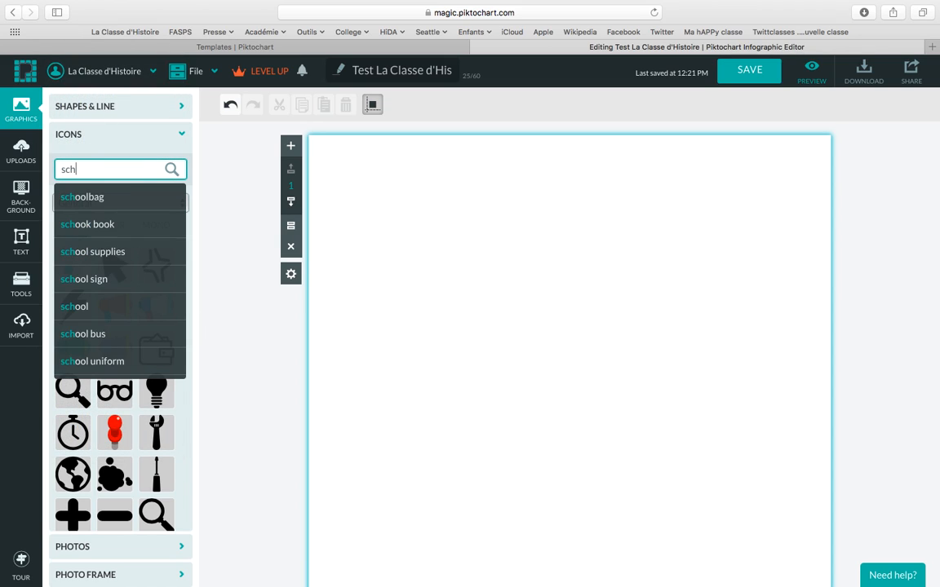
key("Return")
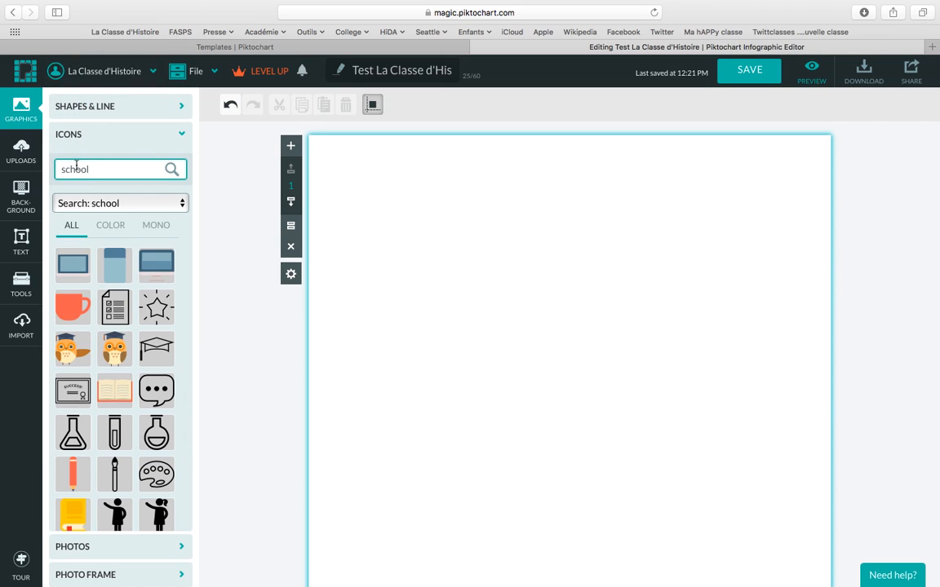
Place the open-book icon, enlarge it and move it right of centre.
left_click_drag(114, 390, 664, 366)
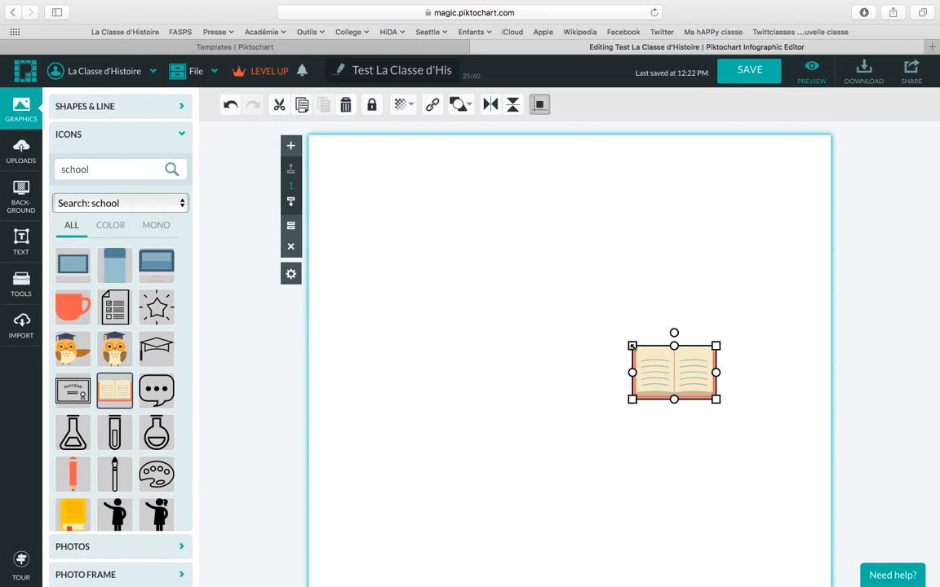
left_click_drag(612, 326, 526, 259)
left_click_drag(607, 313, 667, 352)
left_click(454, 338)
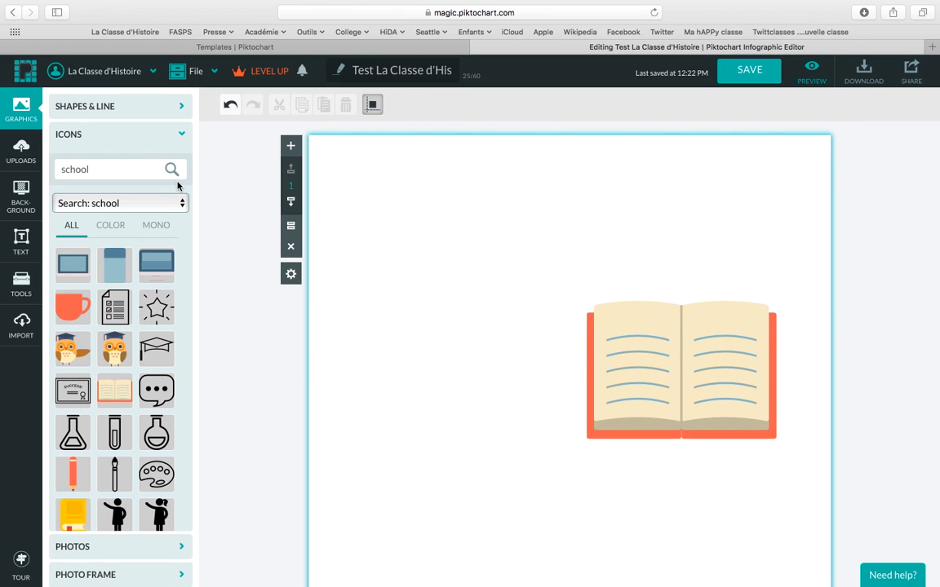
left_click(182, 142)
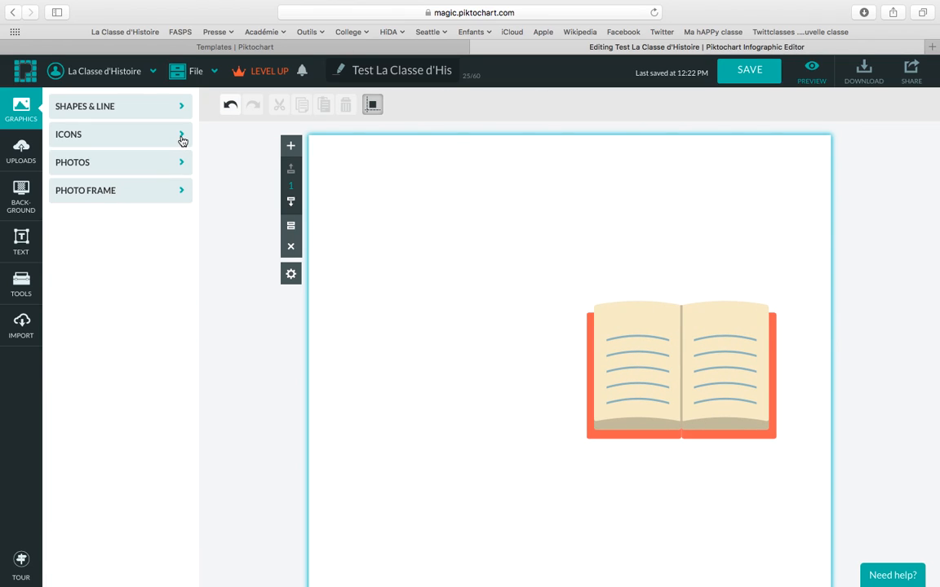
left_click(182, 165)
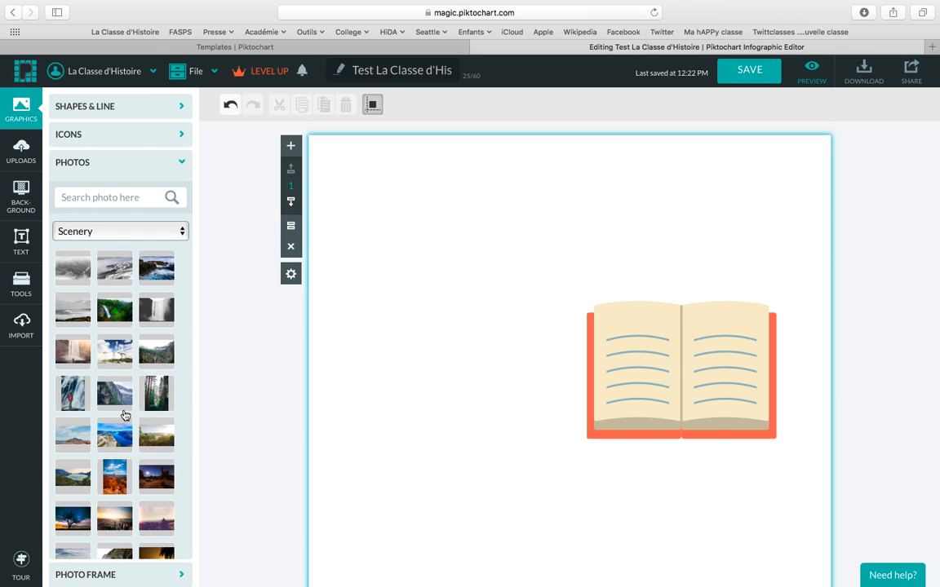
scroll(123, 418, "down", 5)
scroll(122, 408, "down", 4)
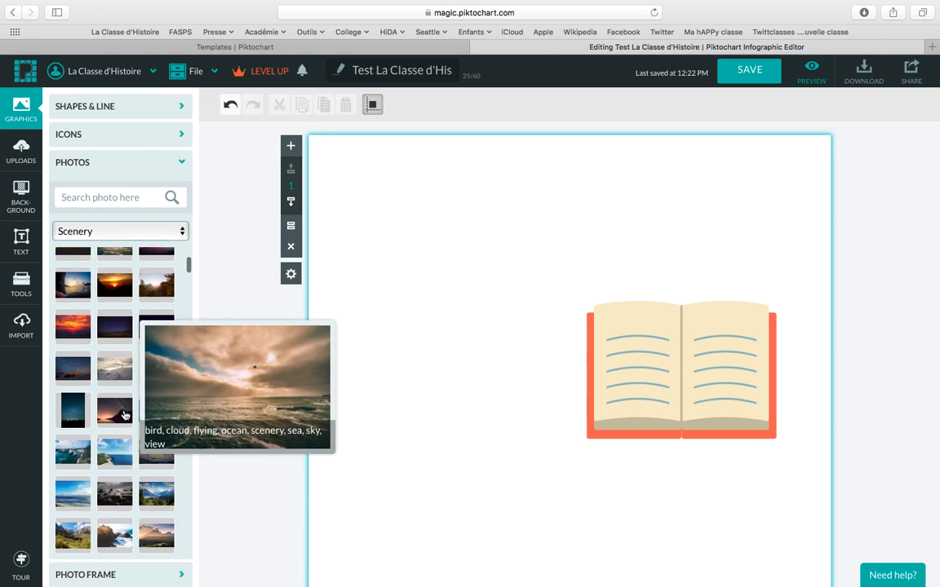
mouse_move(102, 378)
left_mouse_down()
mouse_move(218, 366)
mouse_move(360, 371)
mouse_move(130, 365)
mouse_move(102, 377)
left_mouse_up()
left_click(125, 200)
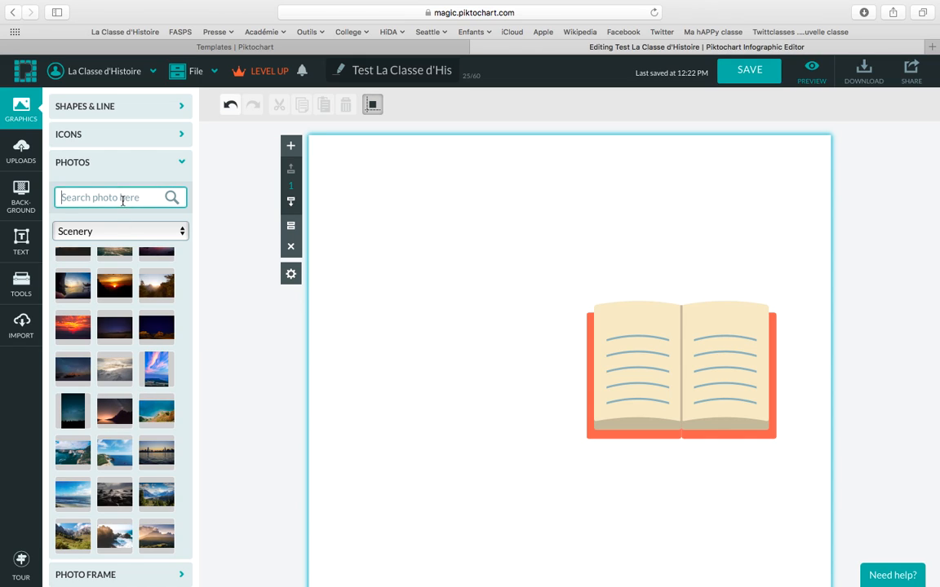
left_click(180, 163)
left_click(180, 192)
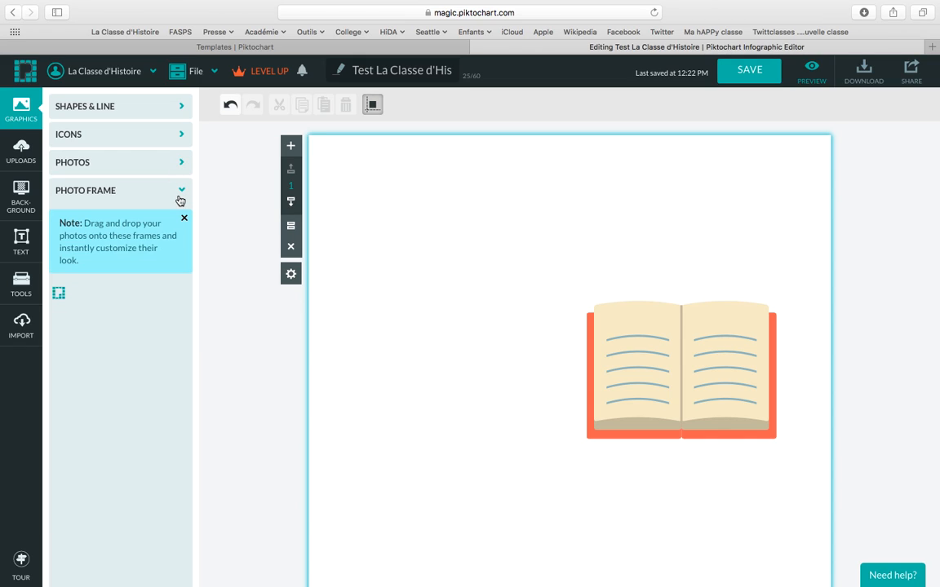
scroll(141, 380, "down", 5)
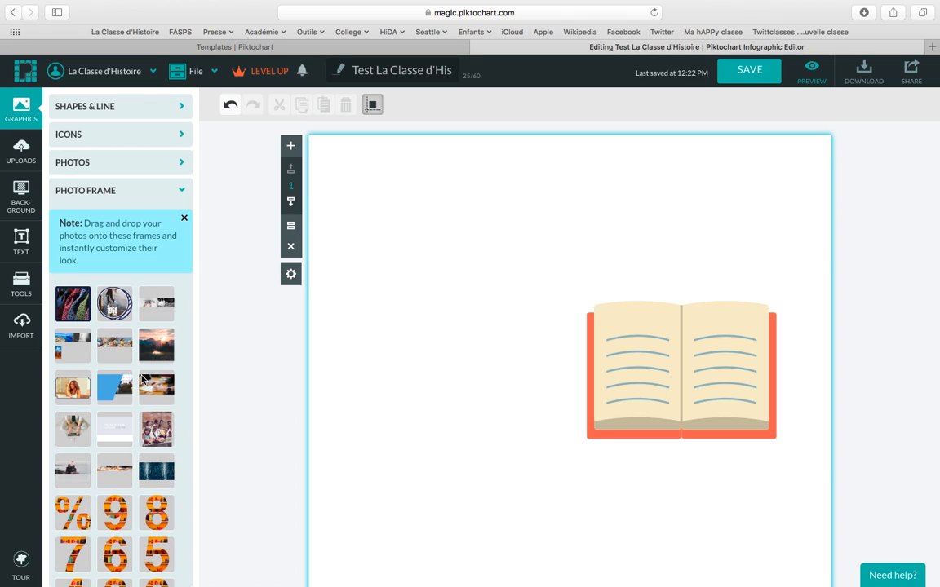
scroll(141, 380, "down", 8)
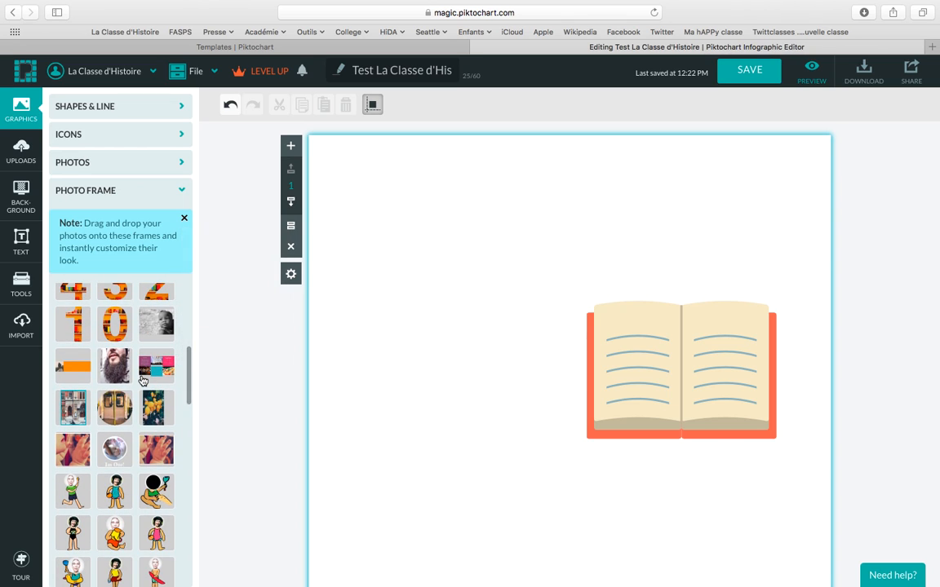
scroll(141, 381, "down", 4)
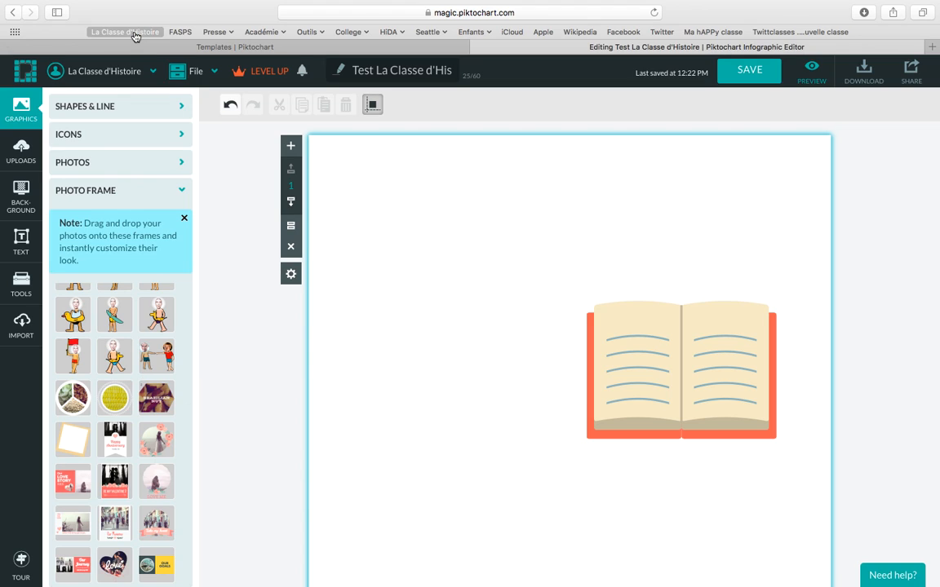
left_click(180, 190)
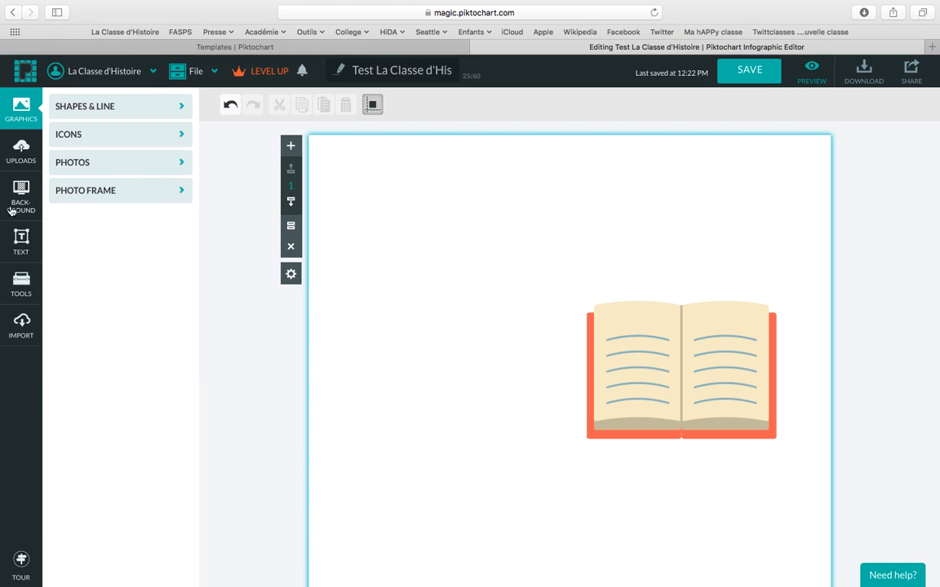
Show the Uploads library with previously uploaded images like macarons and icons.
left_click(21, 155)
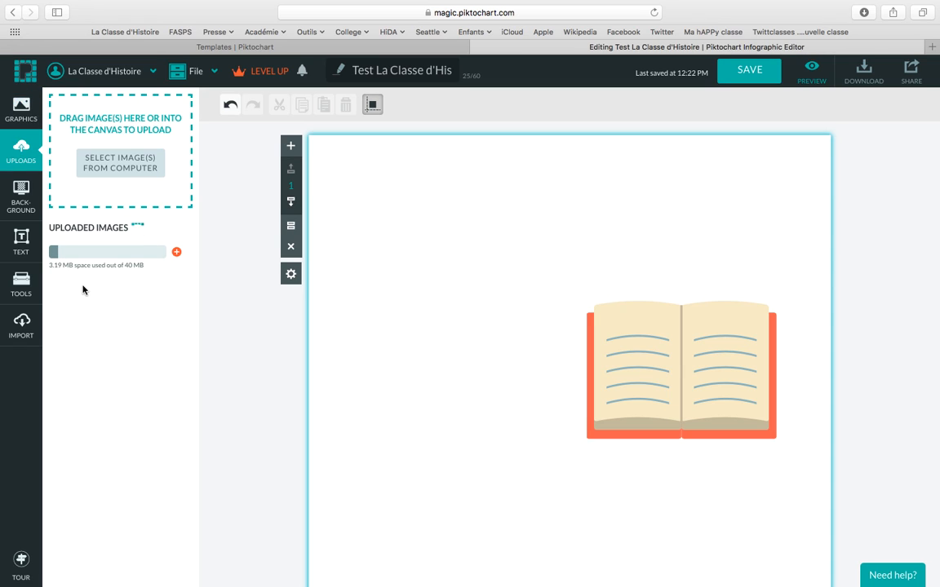
mouse_move(160, 510)
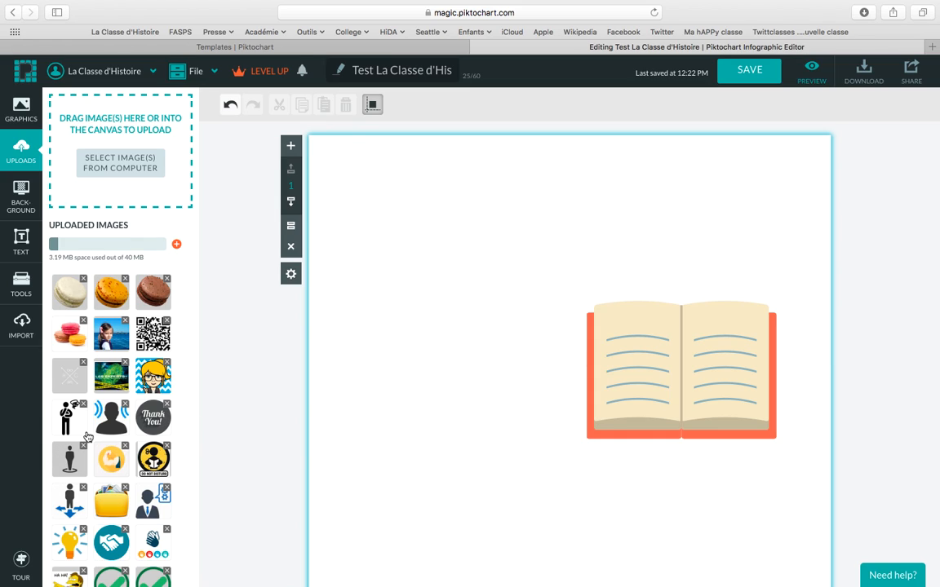
Try watermelon and plain white backgrounds, then apply red-and-white vertical stripes.
left_click(22, 194)
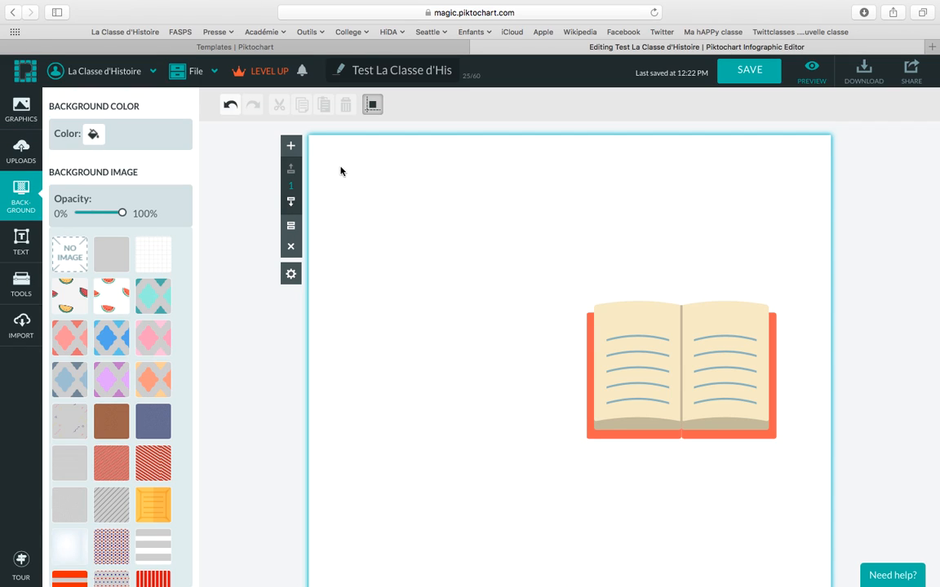
left_click(113, 303)
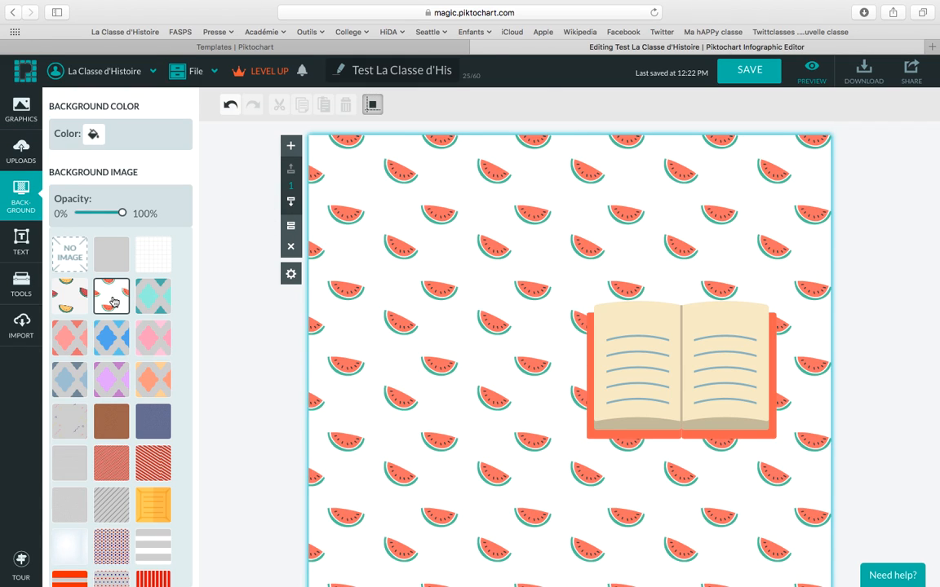
scroll(114, 367, "down", 5)
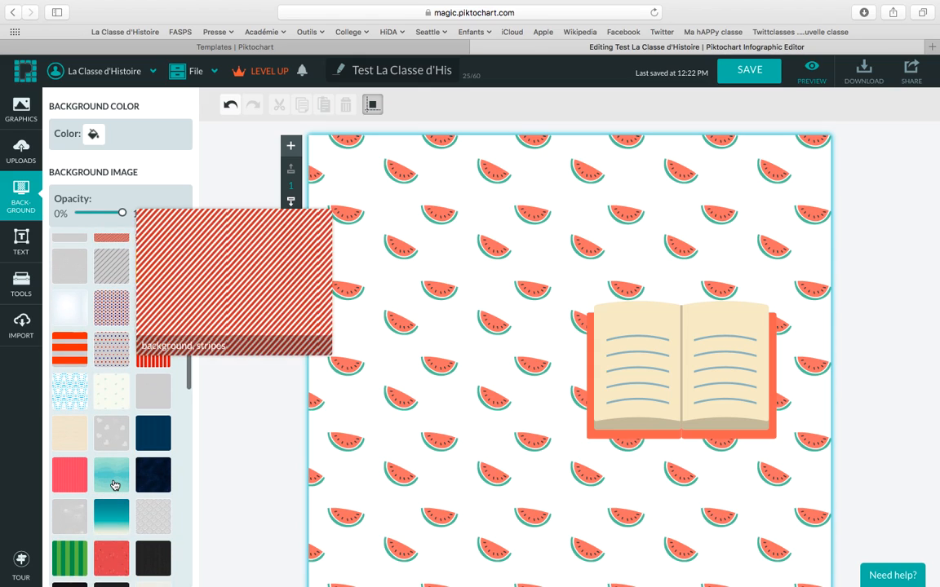
left_click(105, 437)
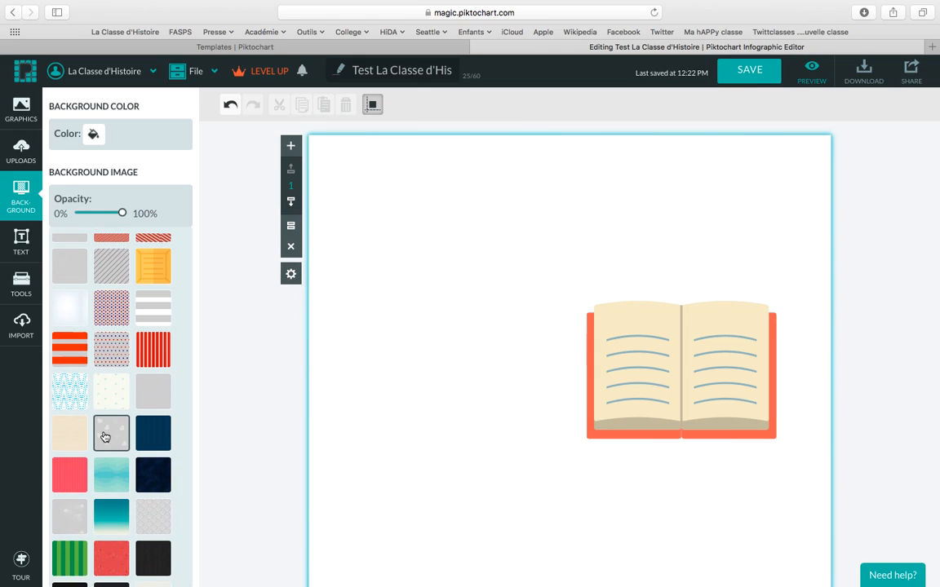
left_click(139, 338)
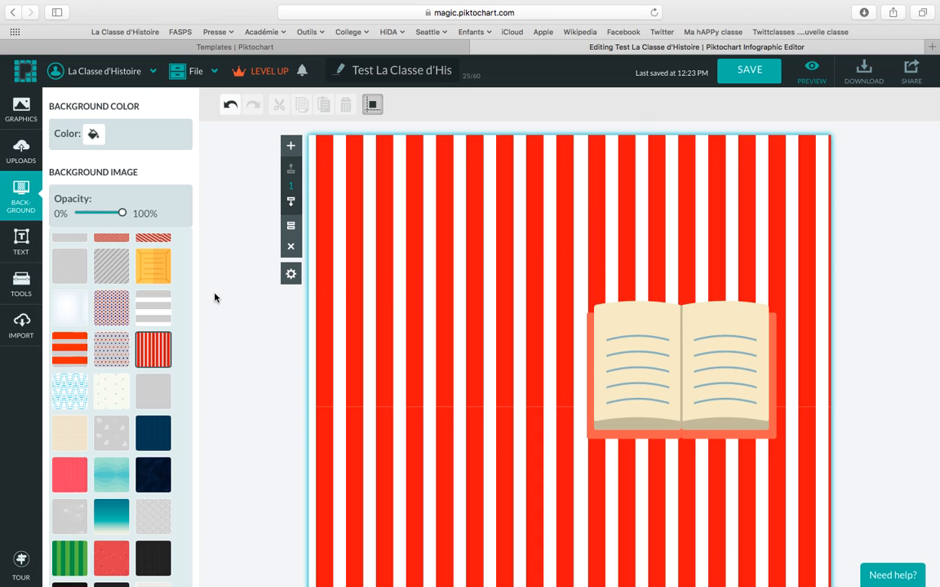
left_click(22, 245)
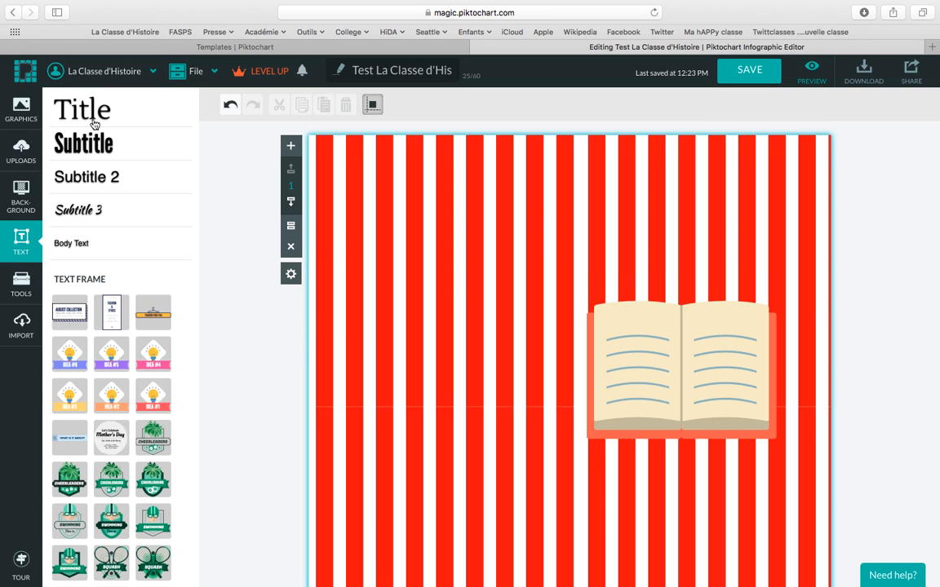
Add a subtitle reading 'La Classe d'Histoire' and try the Loved by the King font.
left_click_drag(90, 146, 541, 233)
type("La")
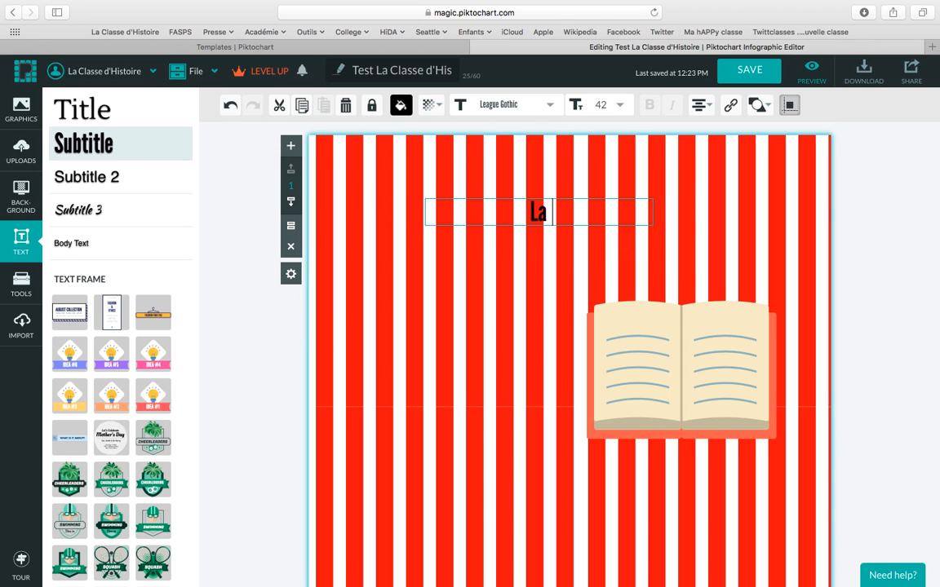
type(" Classe d'Histoire")
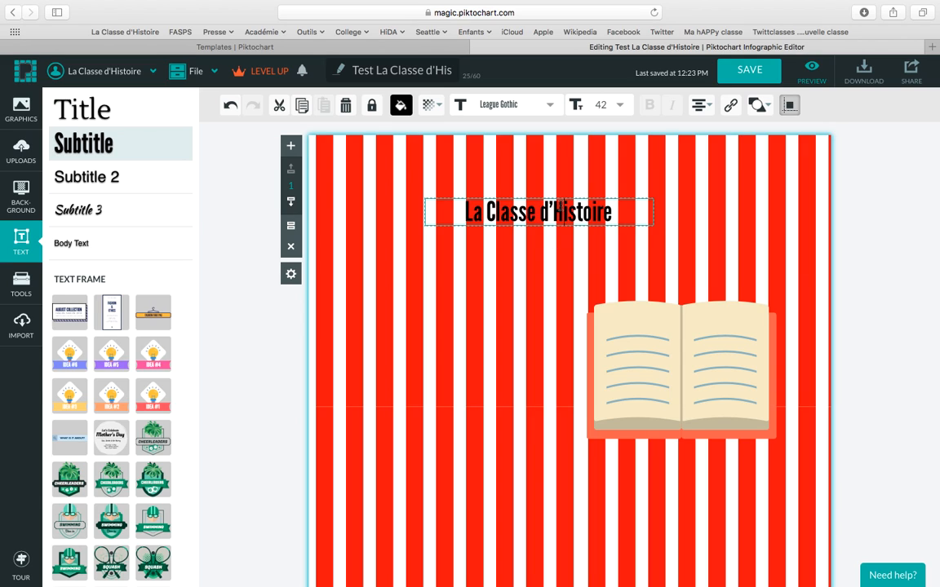
double_click(562, 211)
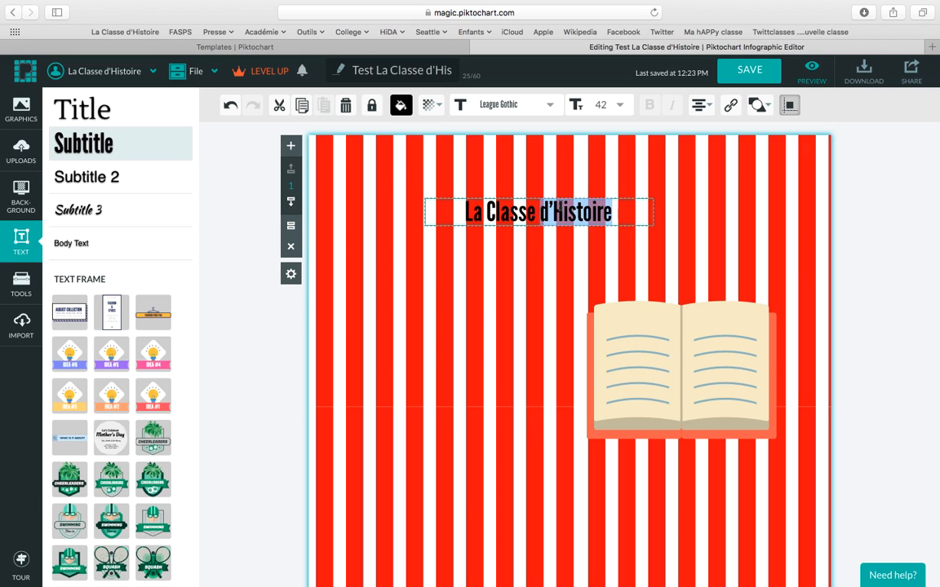
key("super+a")
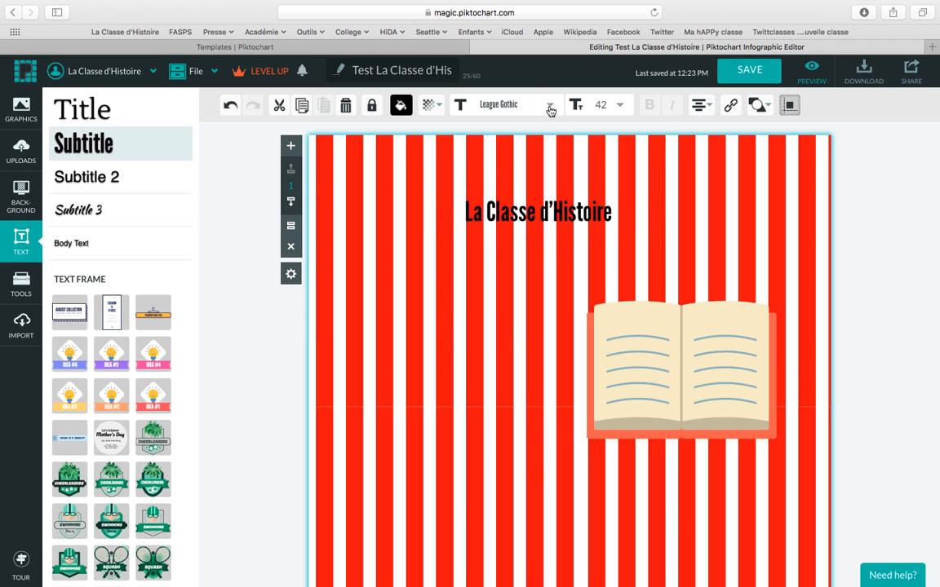
left_click(548, 104)
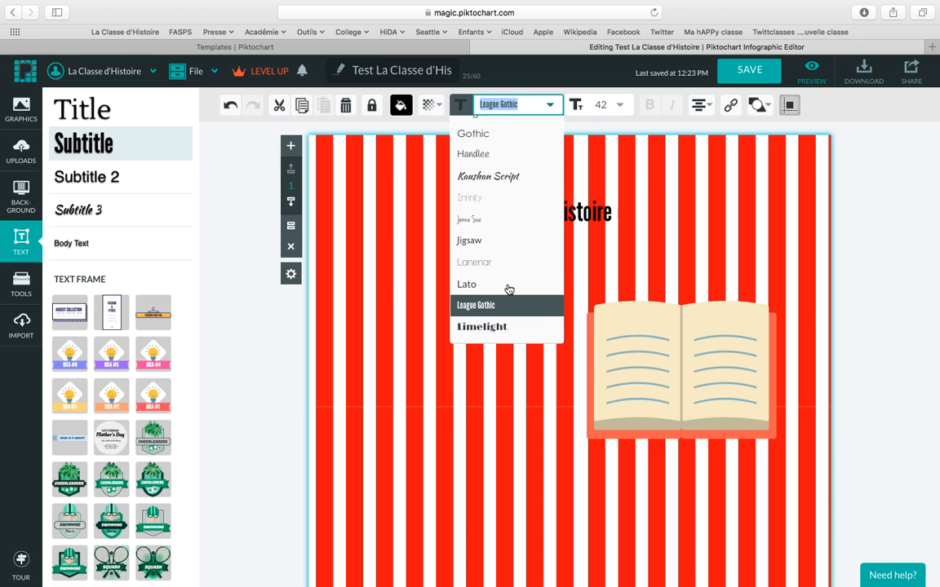
scroll(510, 282, "down", 5)
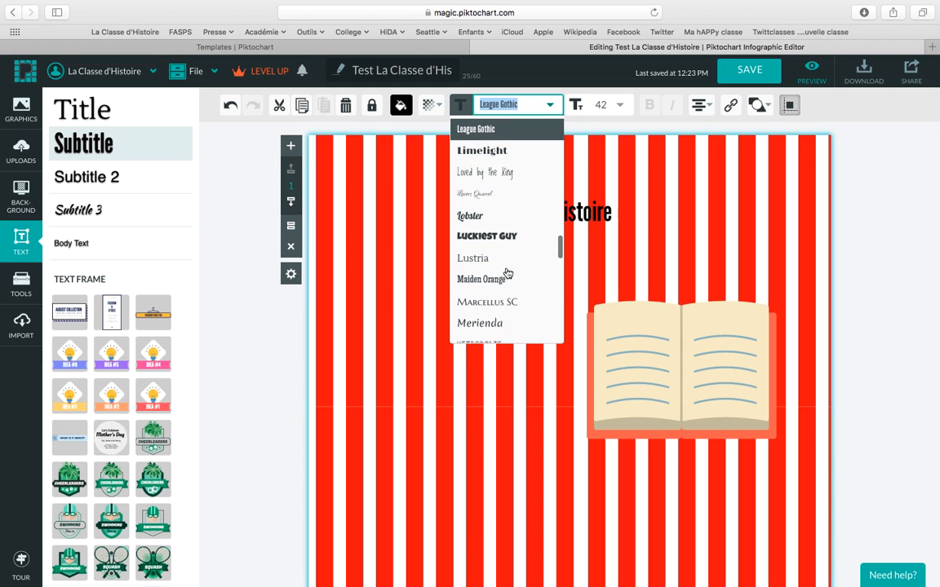
left_click(502, 176)
Review the heading's font list again, keeping League Gothic.
left_click(503, 203)
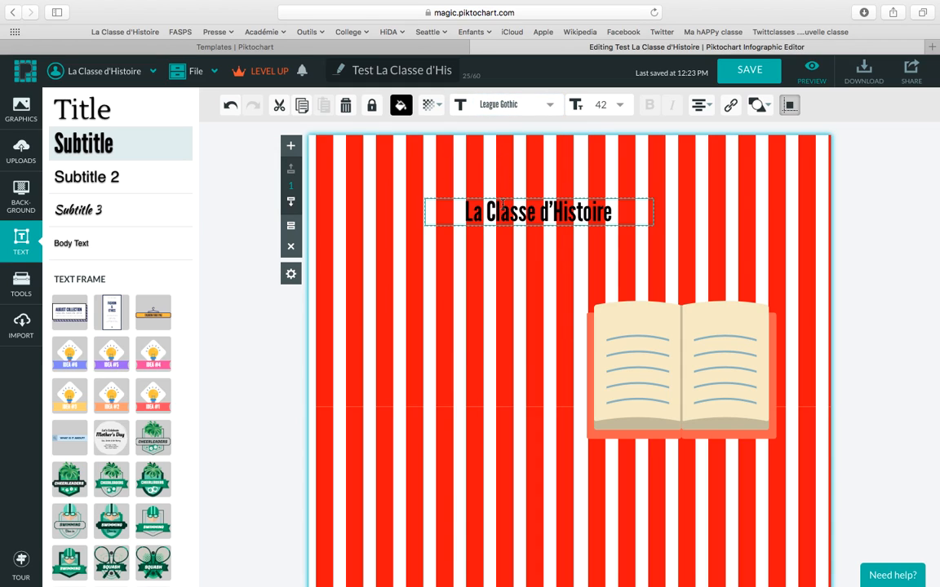
triple_click(503, 203)
left_click(550, 106)
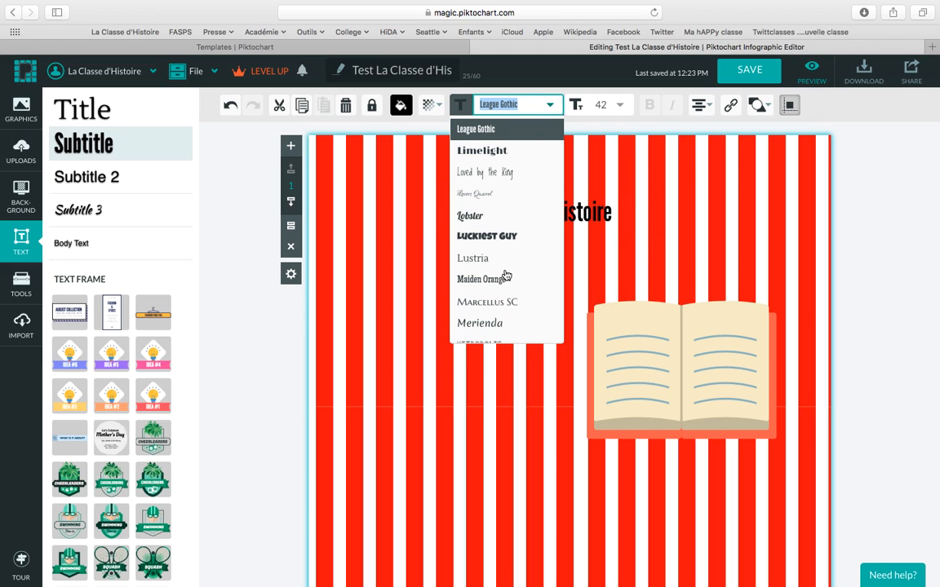
left_click(536, 132)
left_click(541, 209)
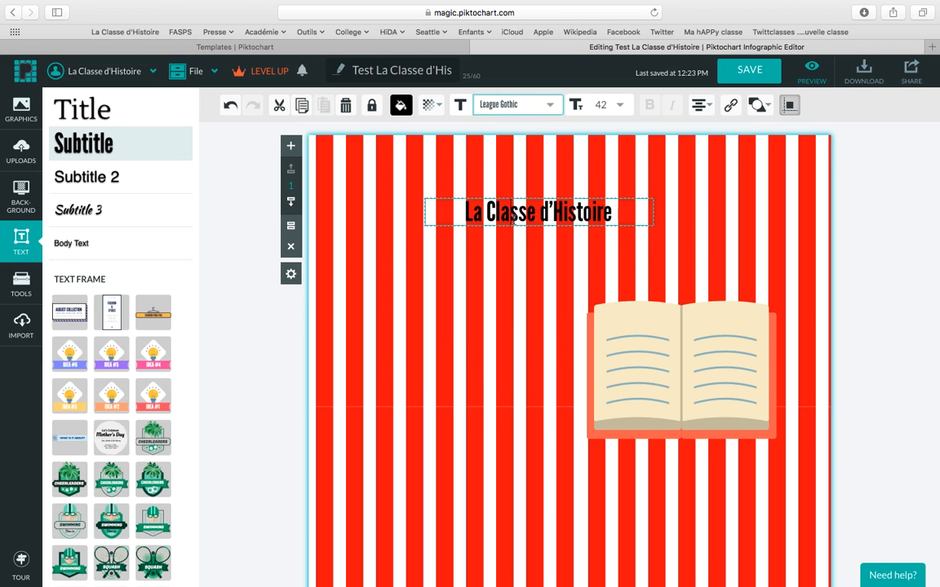
triple_click(512, 213)
left_click(550, 106)
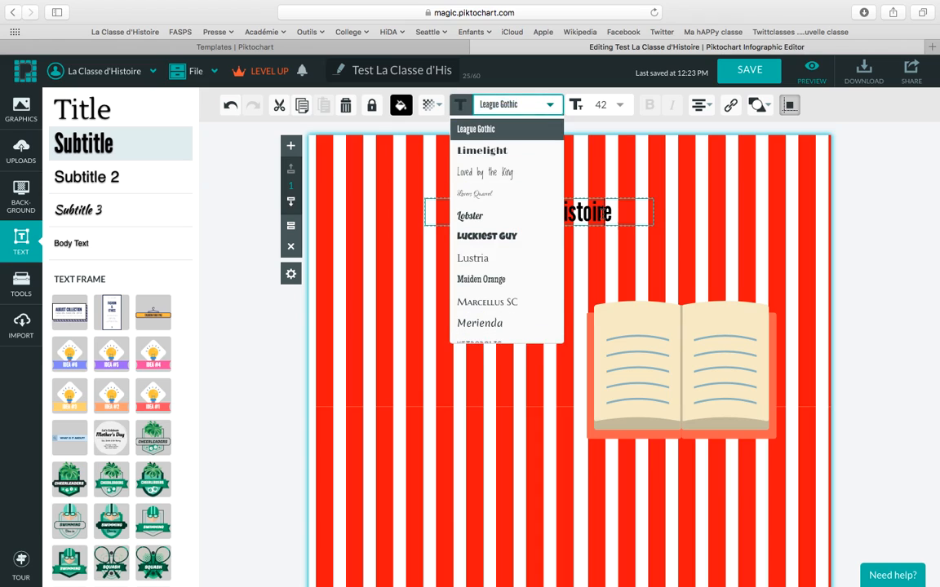
double_click(601, 213)
left_click(550, 106)
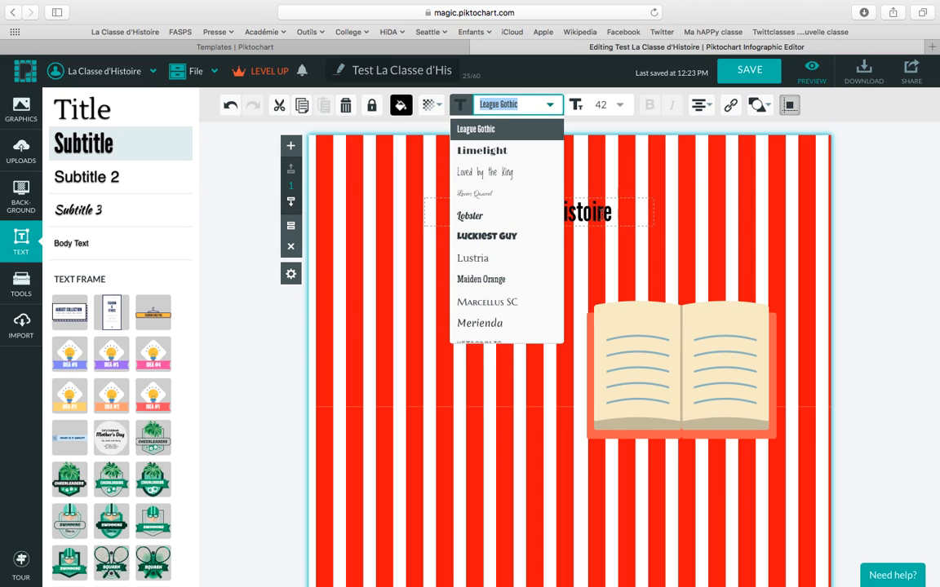
left_click(550, 107)
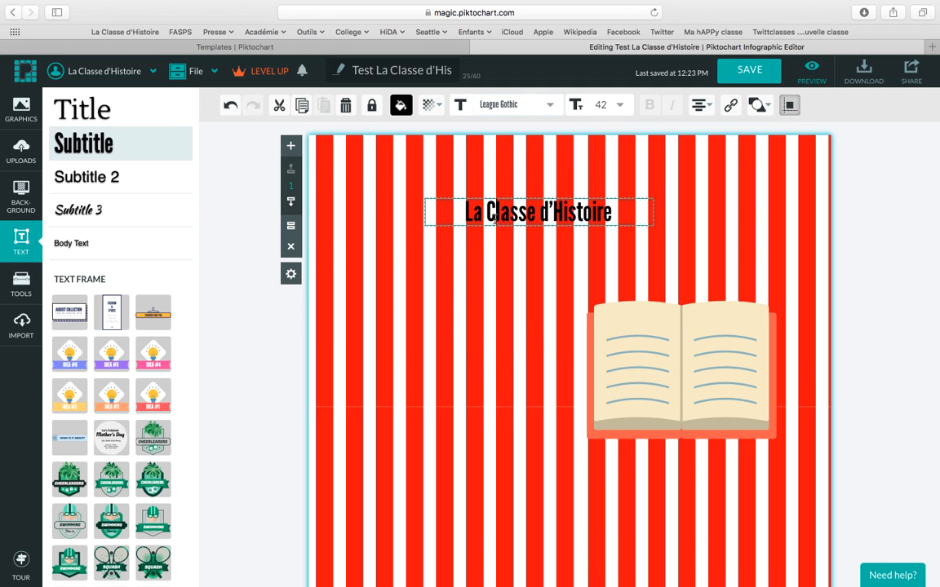
triple_click(494, 214)
left_click(539, 106)
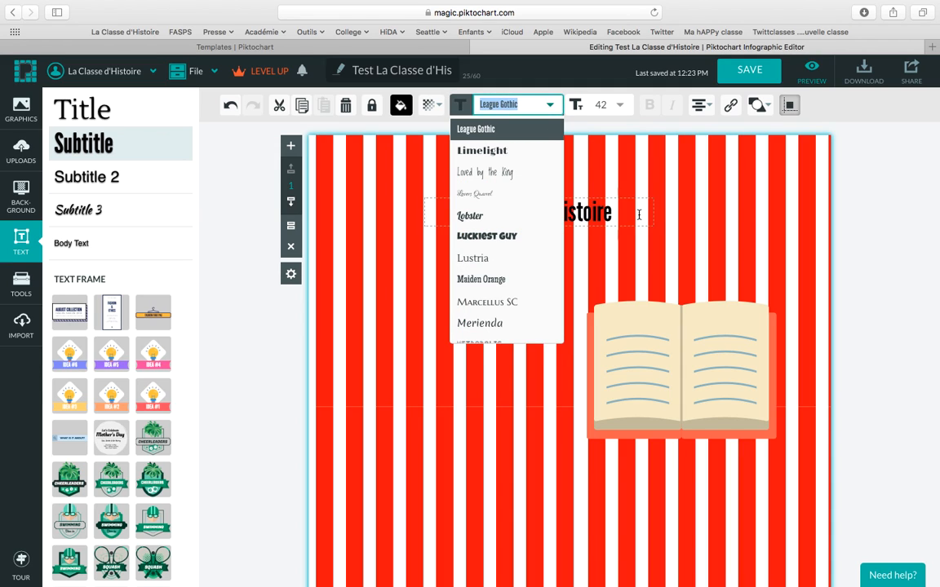
left_click(333, 326)
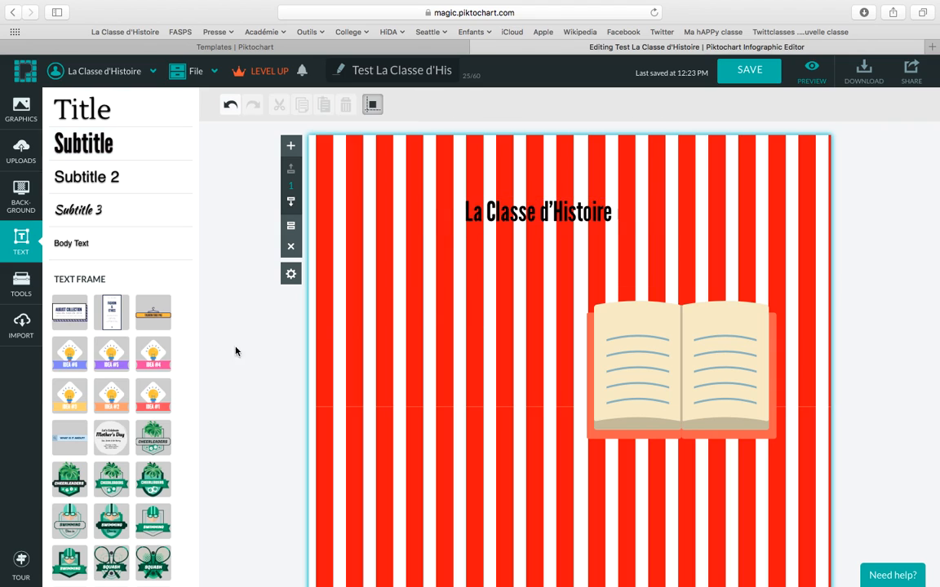
Scroll down through the Text Frame list.
scroll(124, 487, "down", 5)
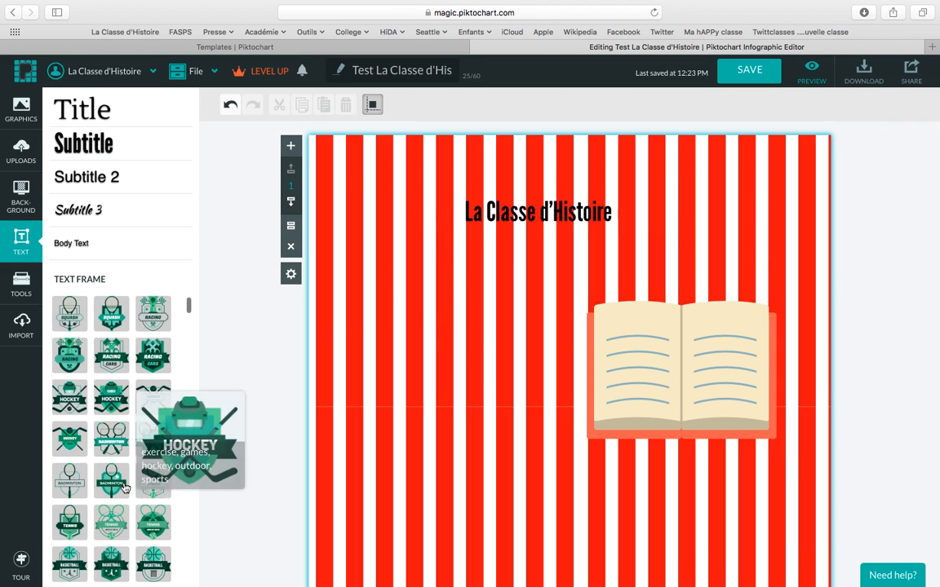
scroll(125, 488, "down", 3)
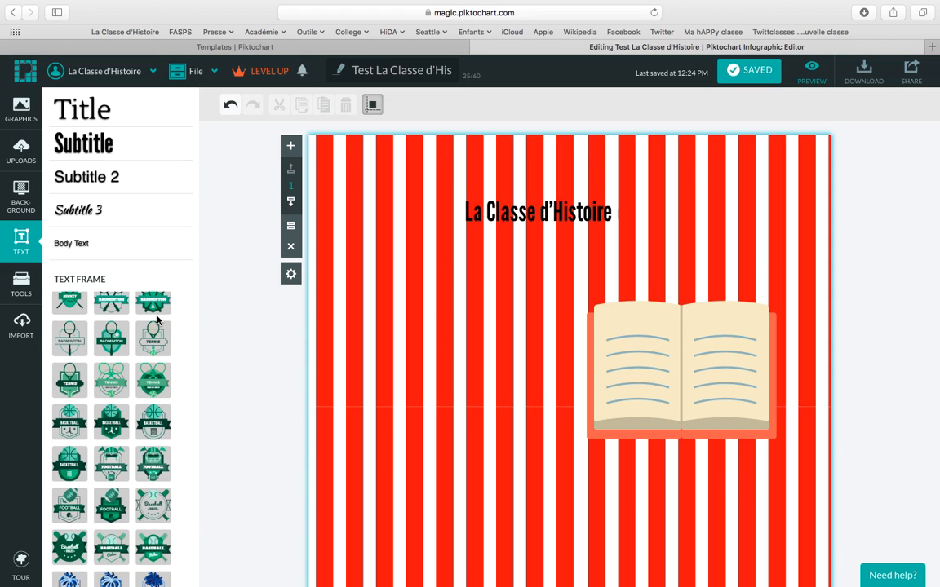
scroll(157, 319, "down", 1)
left_click_drag(185, 308, 199, 585)
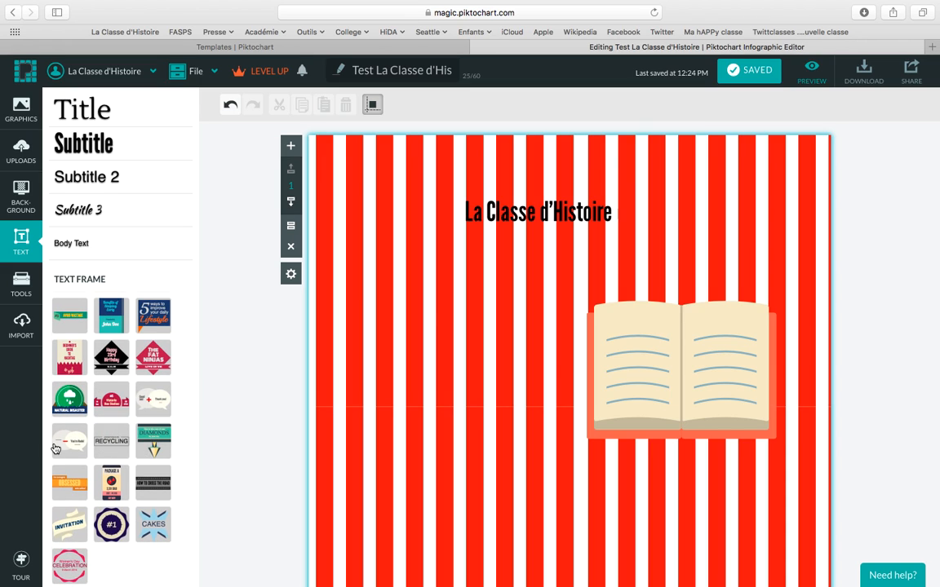
Add the two-speech-bubble frame with 'Test' and 'Piktochart' in its bubbles.
left_click_drag(137, 437, 426, 378)
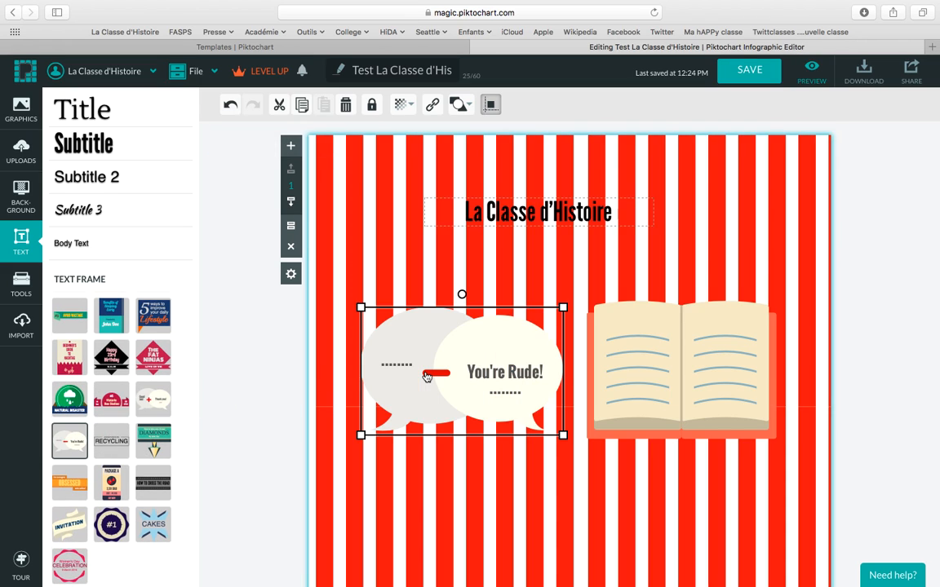
double_click(397, 360)
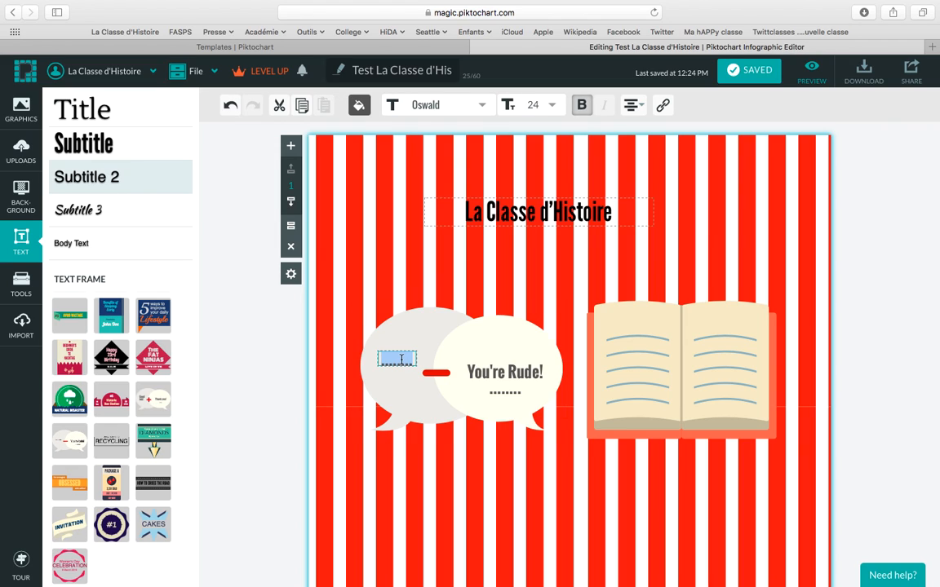
type("Test")
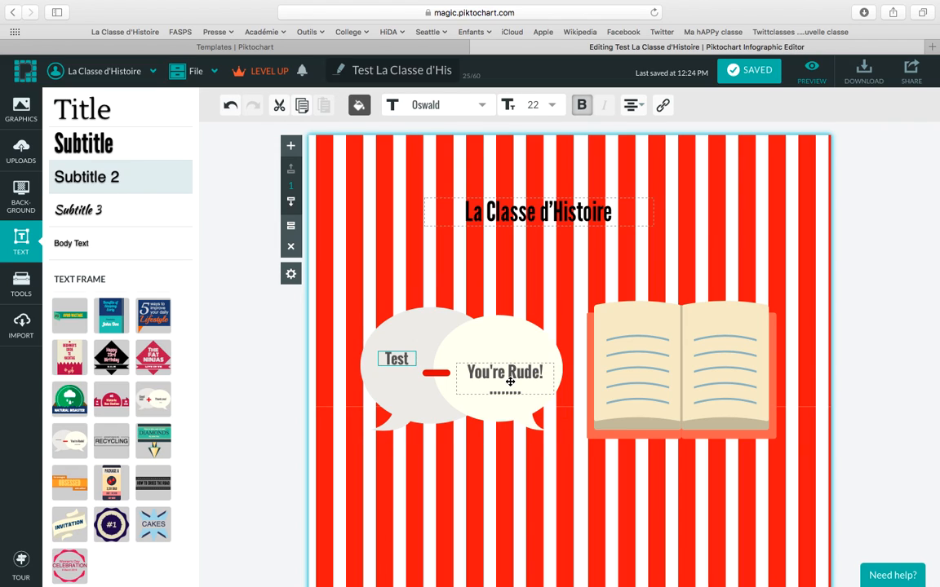
double_click(509, 381)
type("Piktochart")
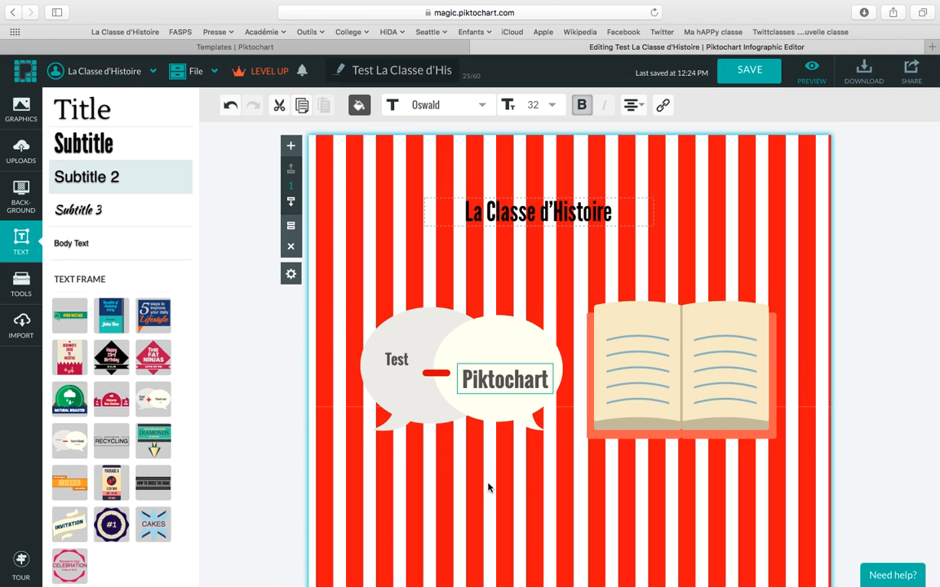
left_click(483, 371)
left_click(445, 275)
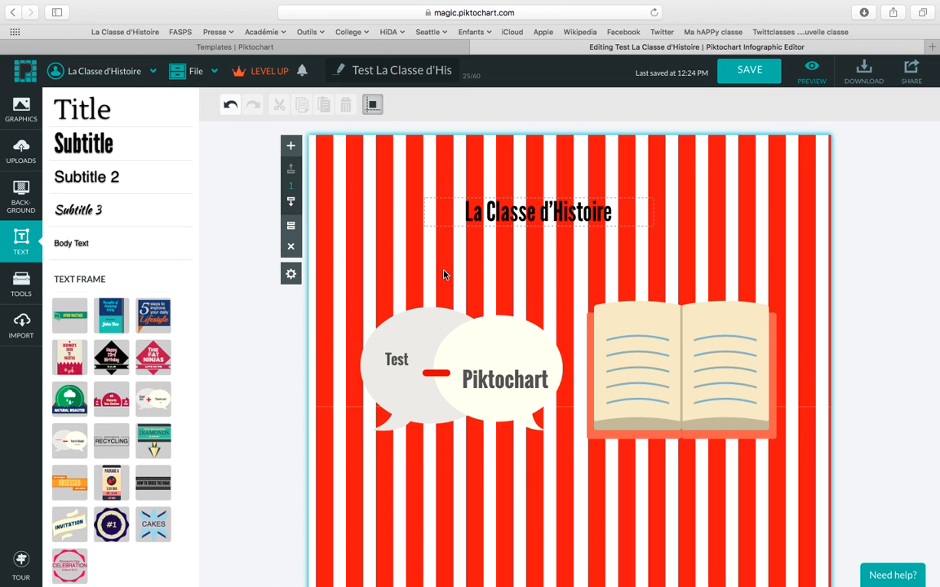
left_click_drag(467, 393, 455, 385)
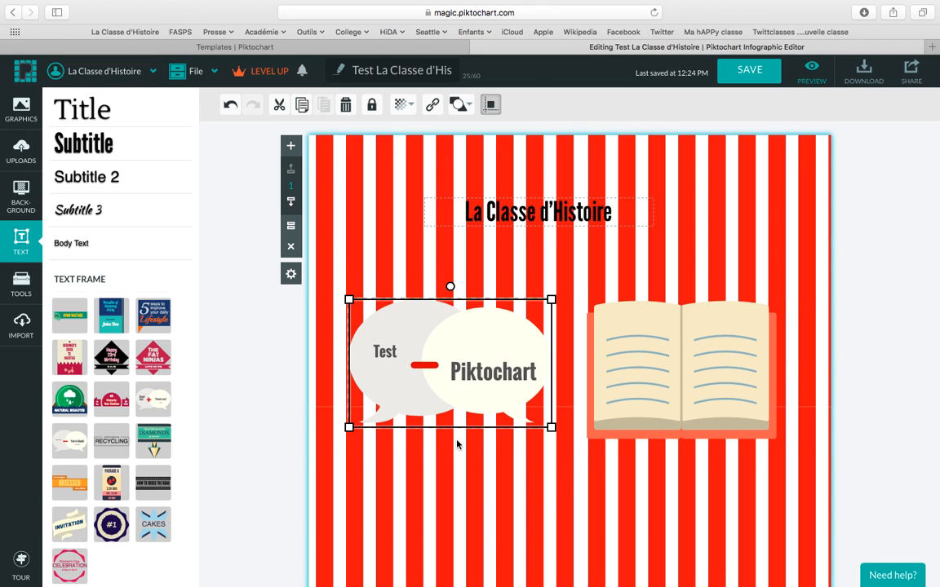
left_click(457, 485)
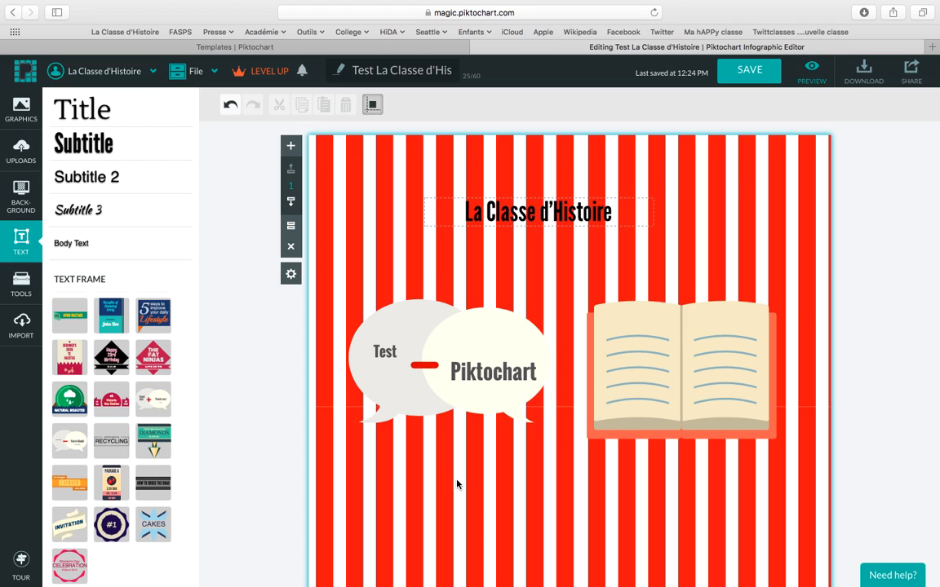
Remove 'Piktochart' from the right bubble and move the heading down onto the bubble.
left_click(487, 374)
double_click(487, 374)
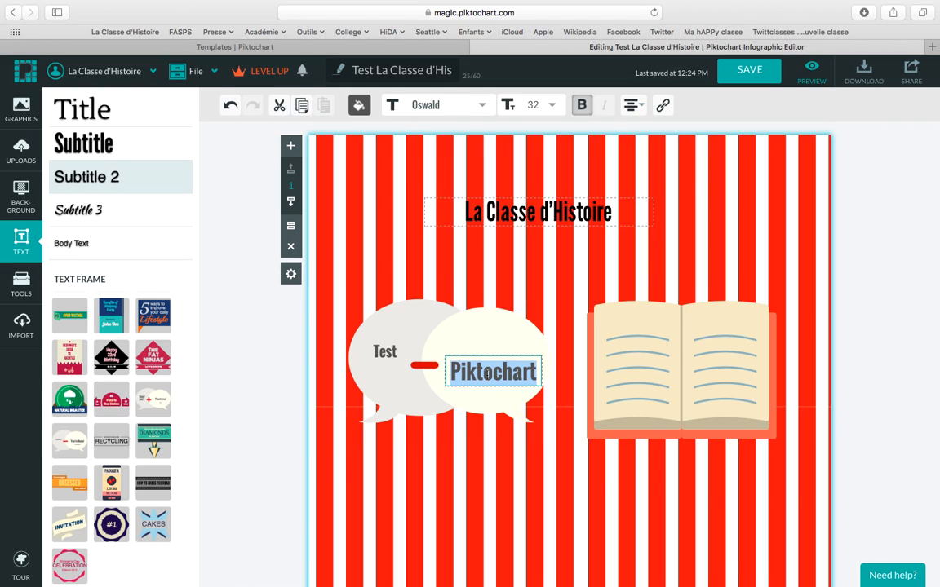
key("BackSpace")
left_click(505, 287)
left_click_drag(540, 214, 497, 350)
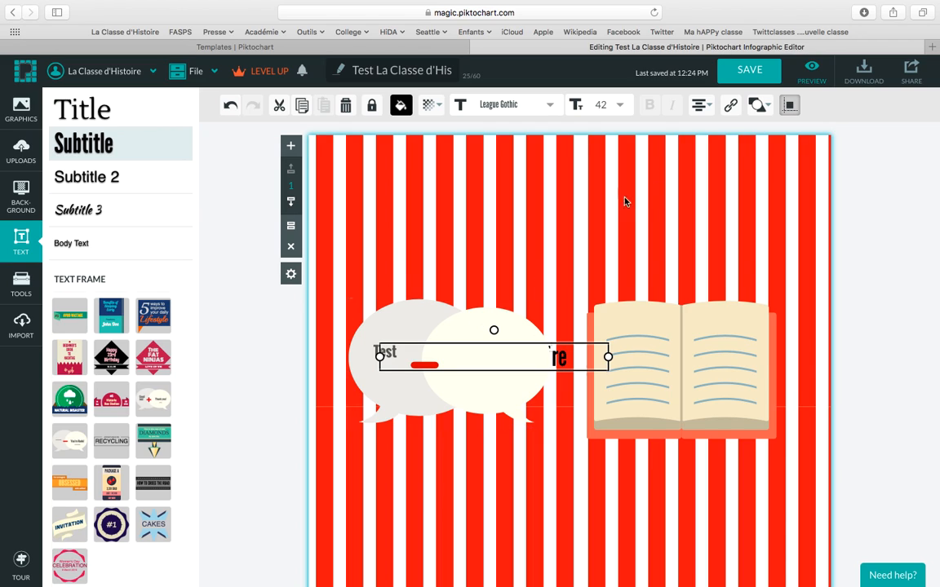
Bring the 'La Classe d'Histoire' text to the front and deselect it.
mouse_move(760, 100)
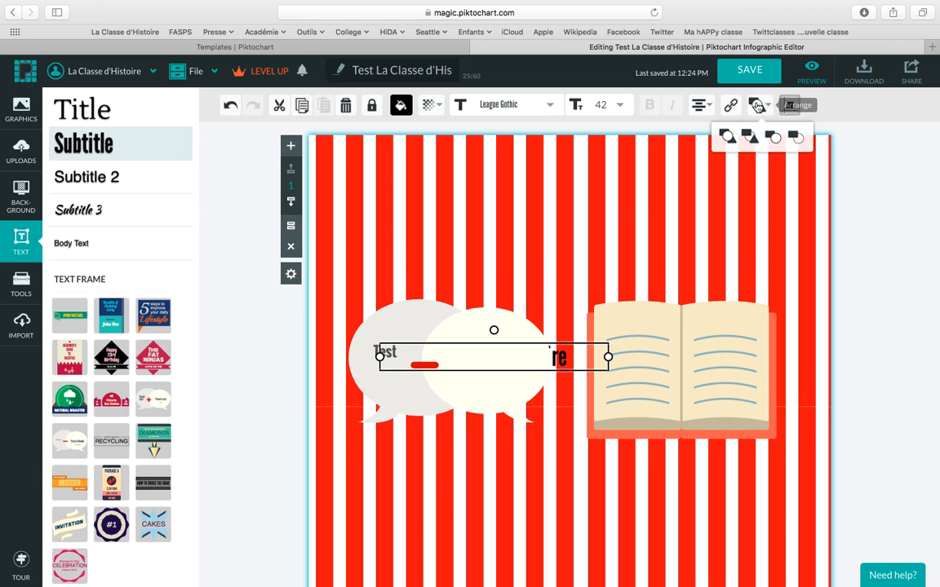
left_click(731, 137)
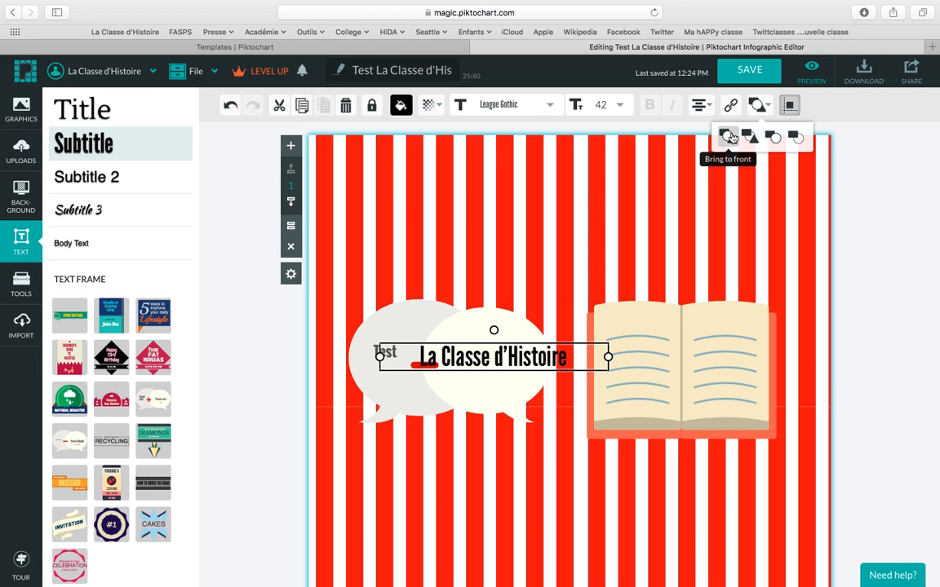
left_click(594, 228)
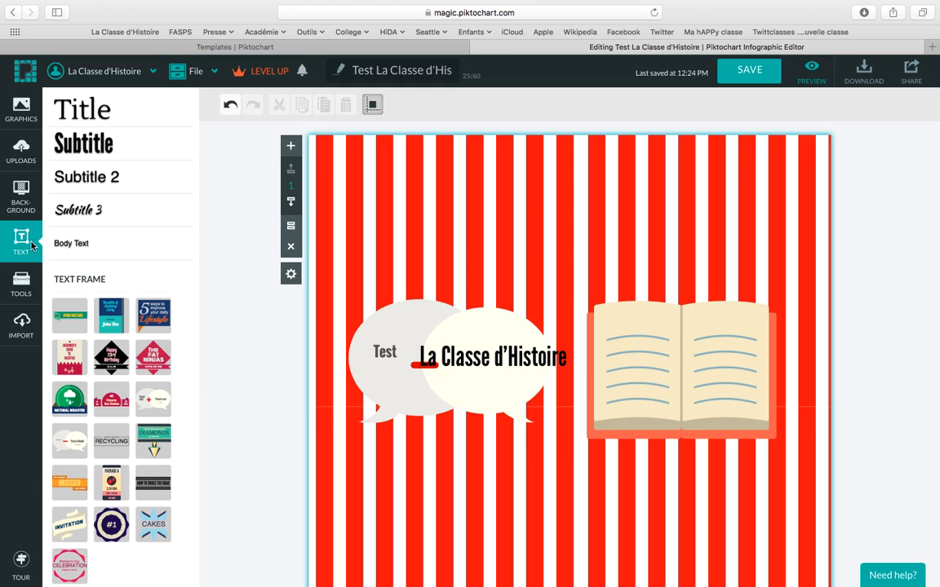
left_click(22, 285)
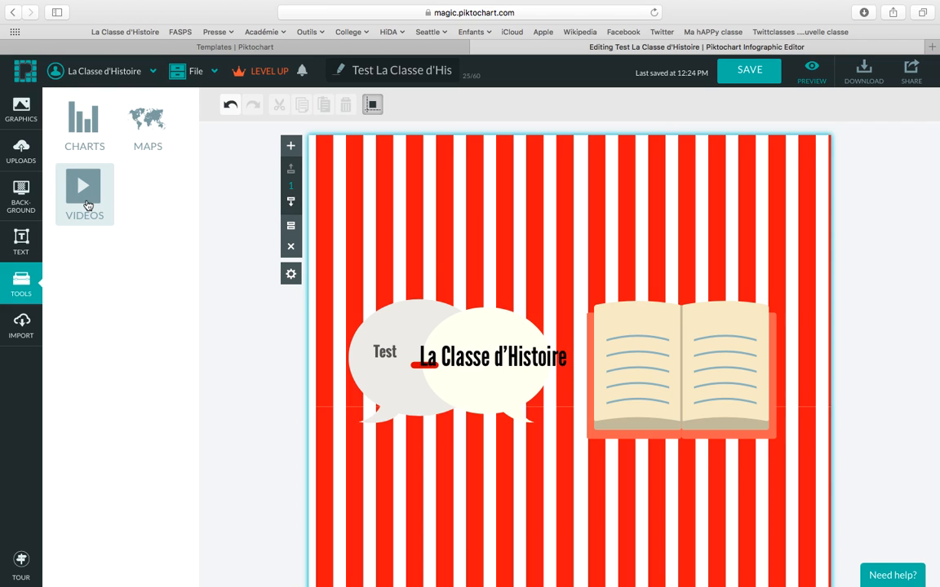
left_click(86, 127)
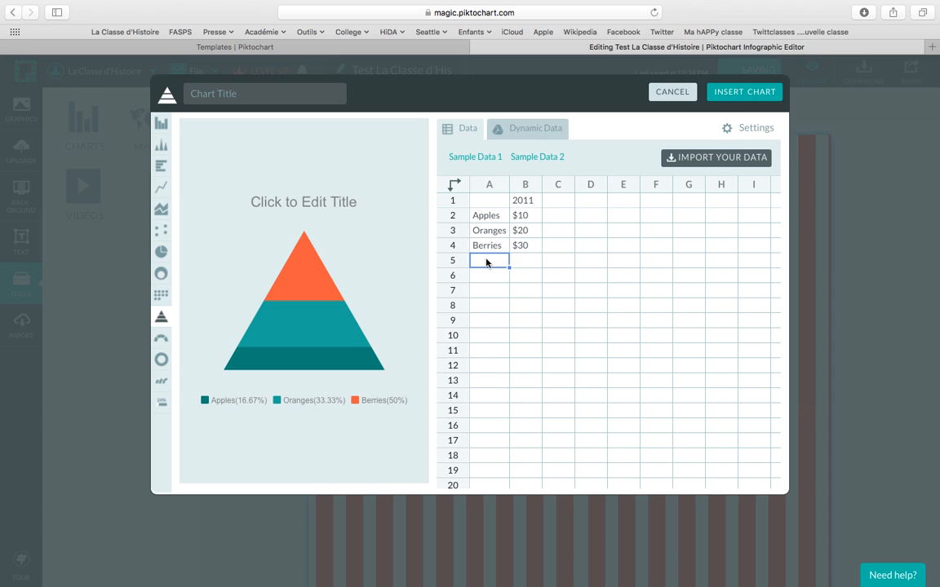
key("Escape")
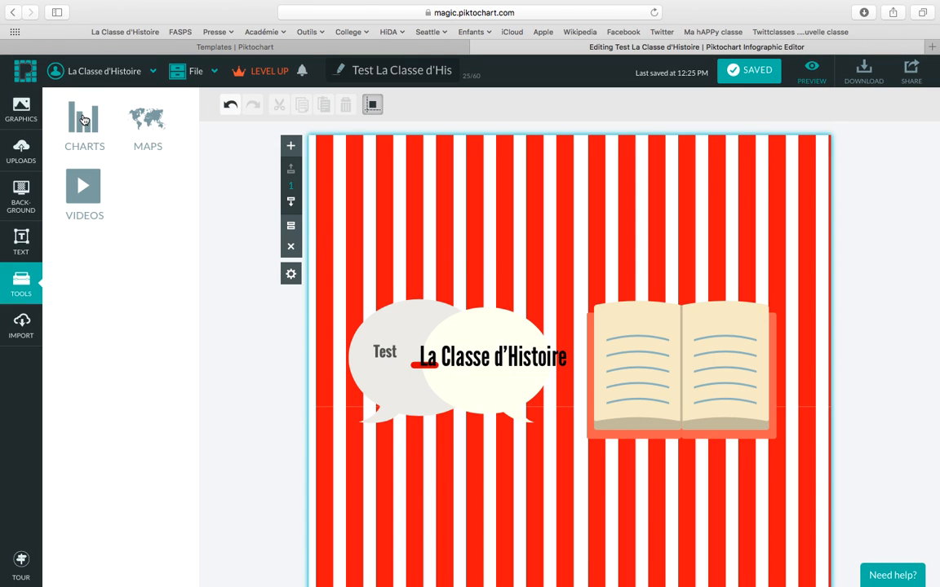
left_click(85, 121)
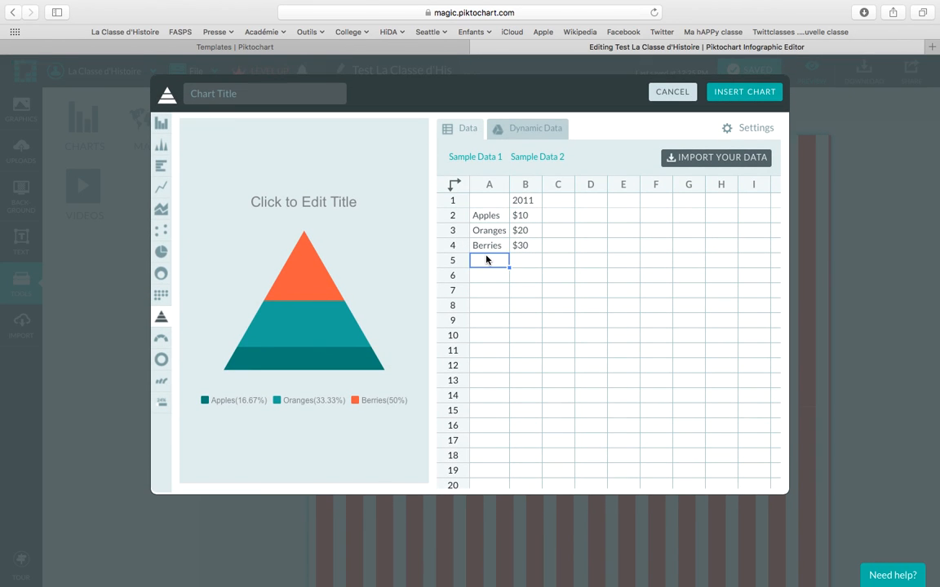
type("Test")
left_click(527, 261)
type("$")
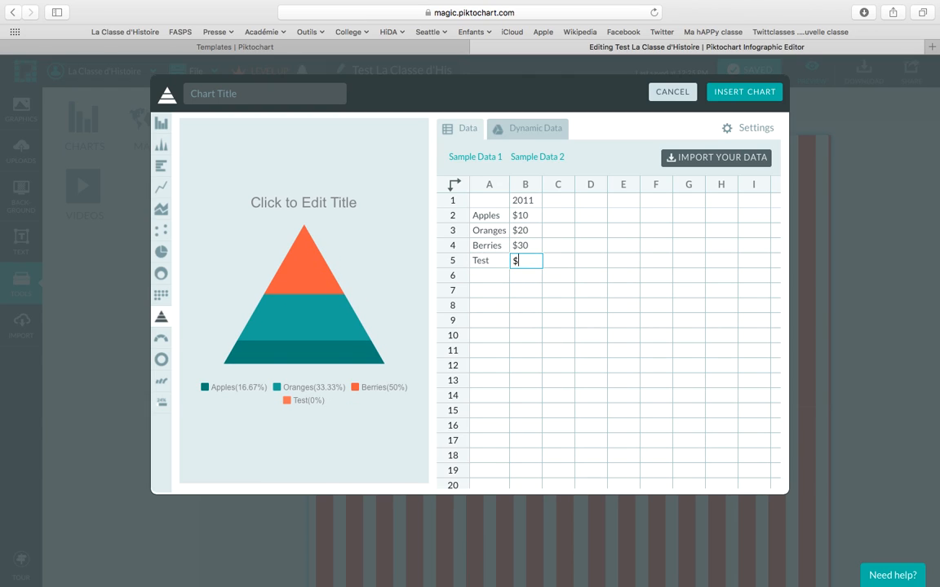
type("50")
left_click(577, 319)
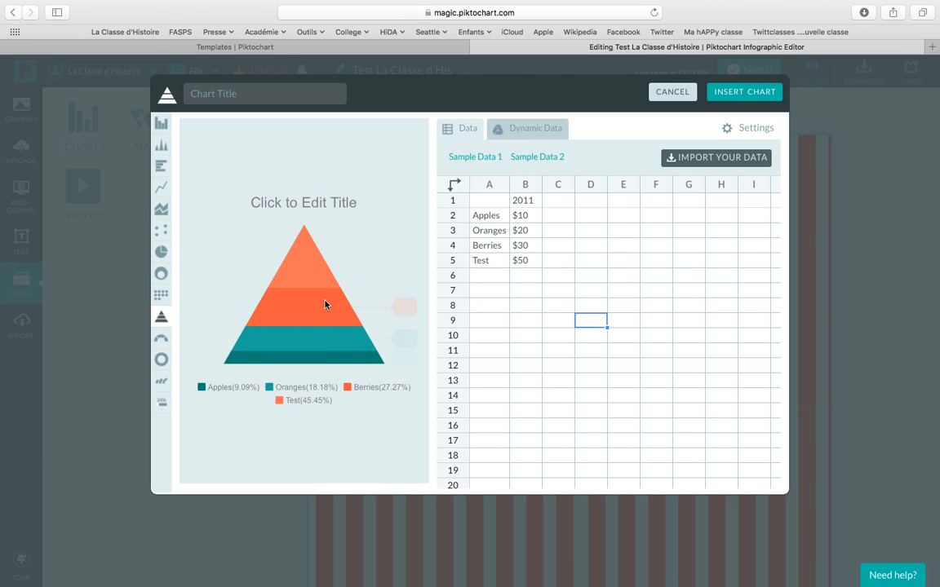
mouse_move(313, 339)
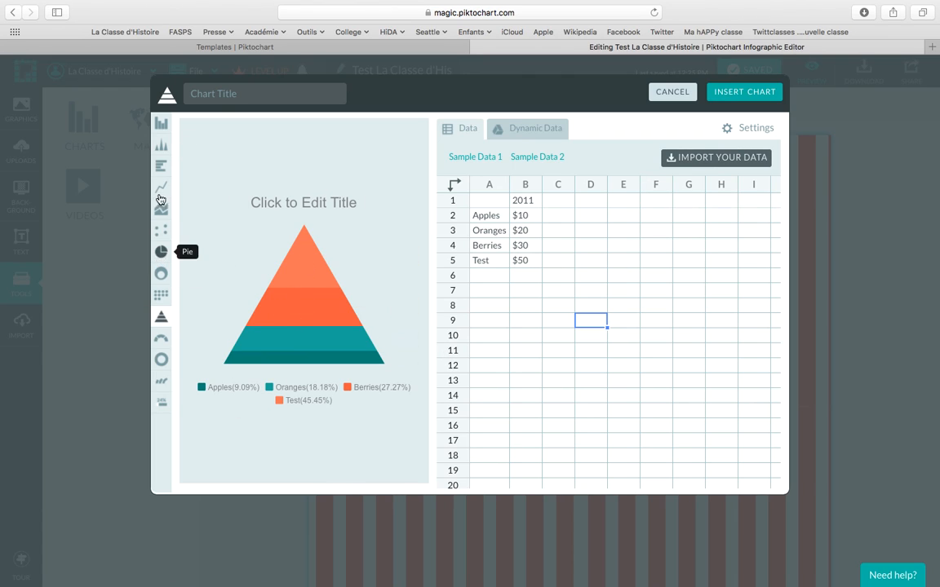
left_click(162, 126)
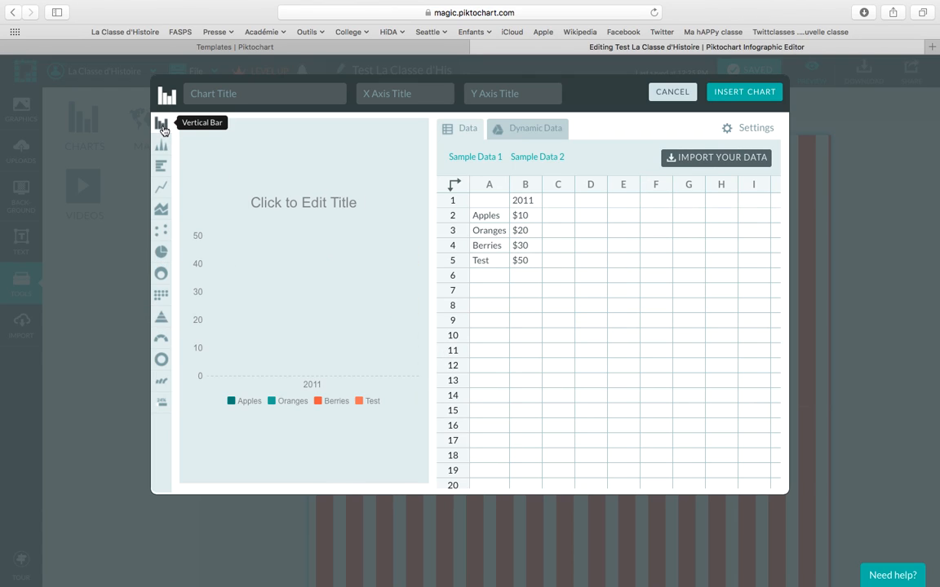
left_click(161, 189)
left_click(161, 255)
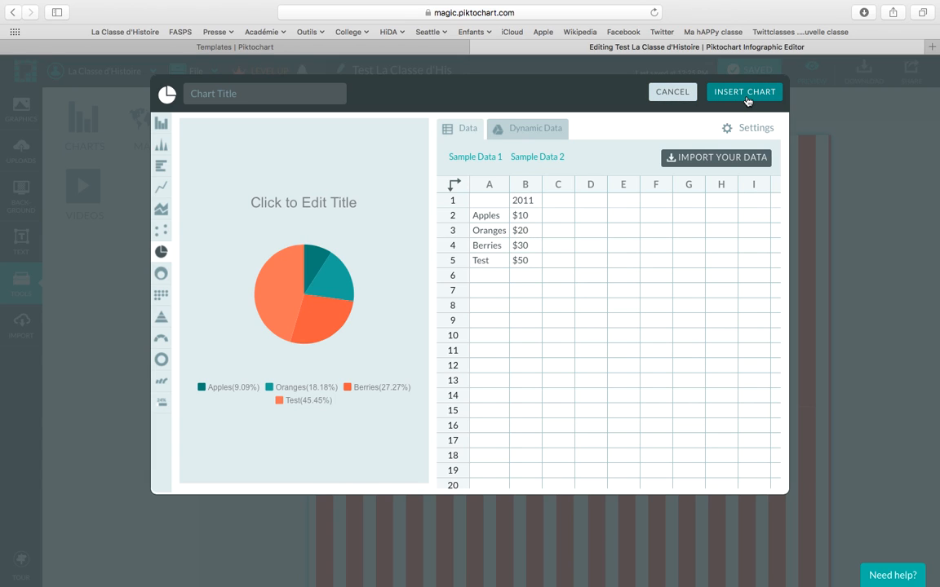
left_click(671, 92)
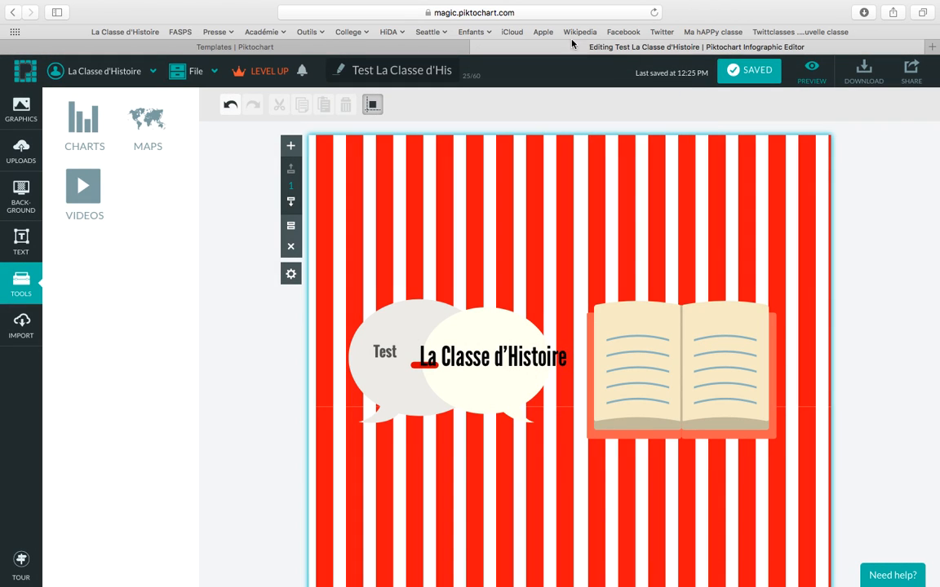
left_click(148, 122)
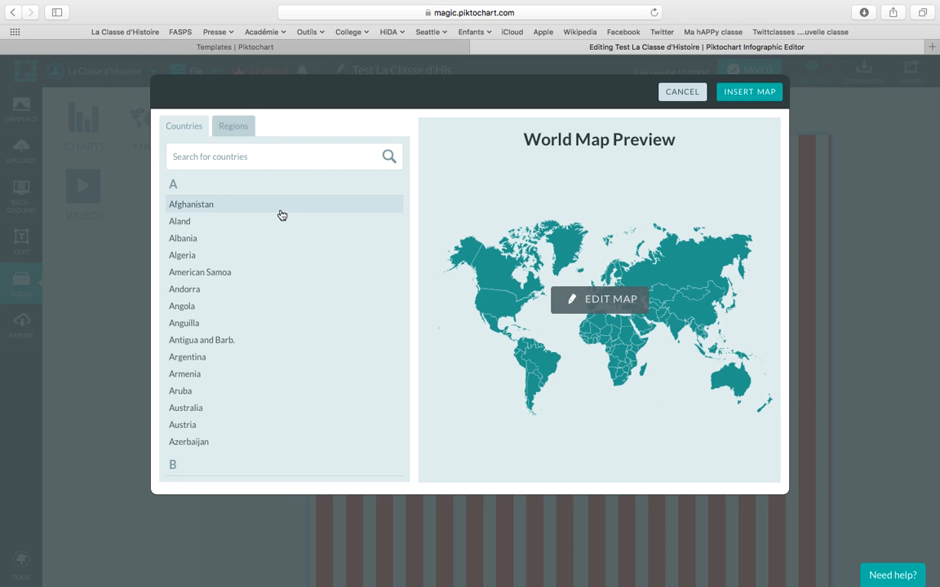
left_click(208, 408)
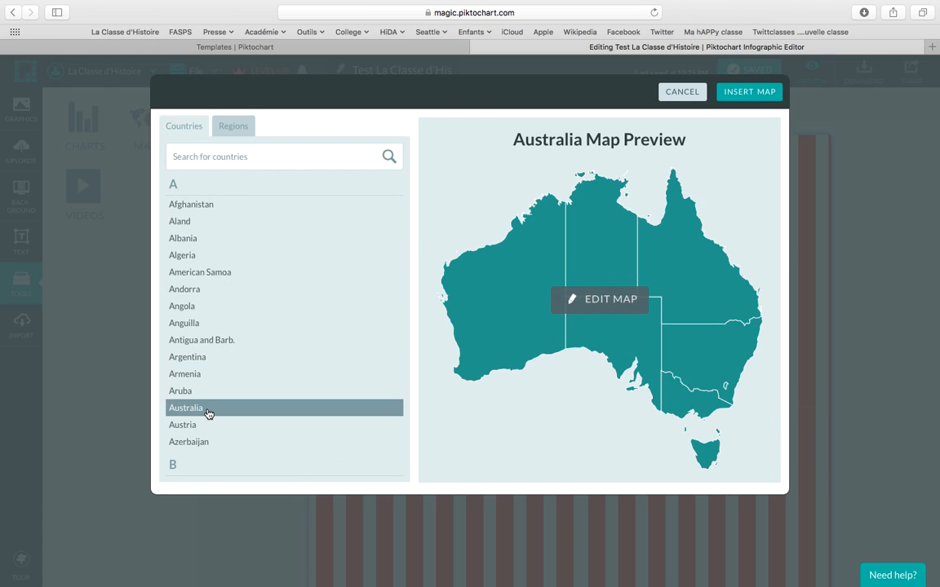
left_click(567, 300)
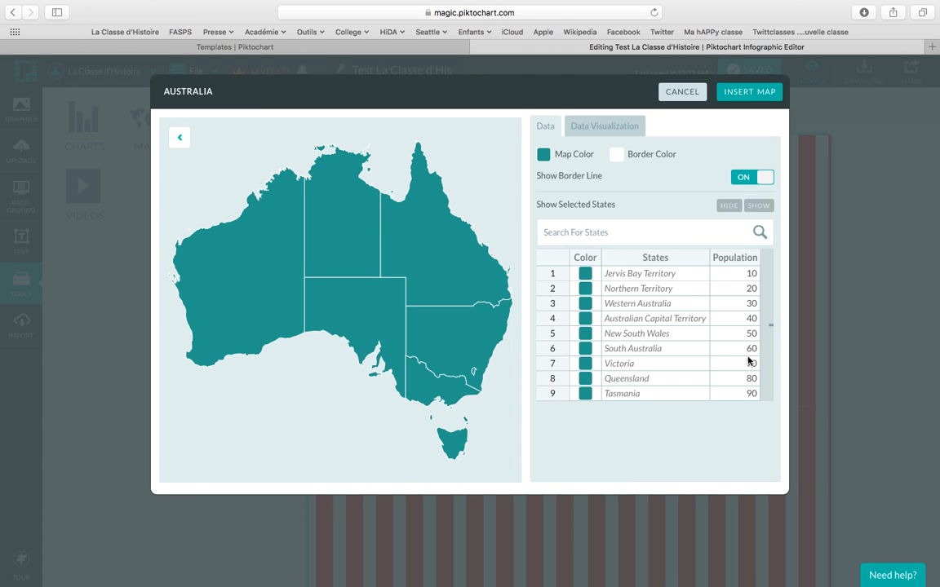
left_click(743, 304)
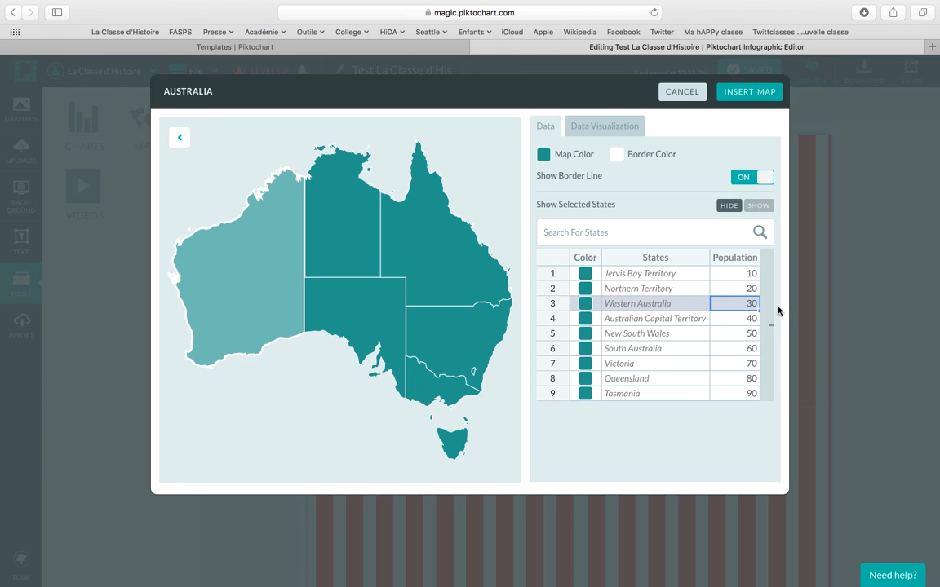
left_click(682, 93)
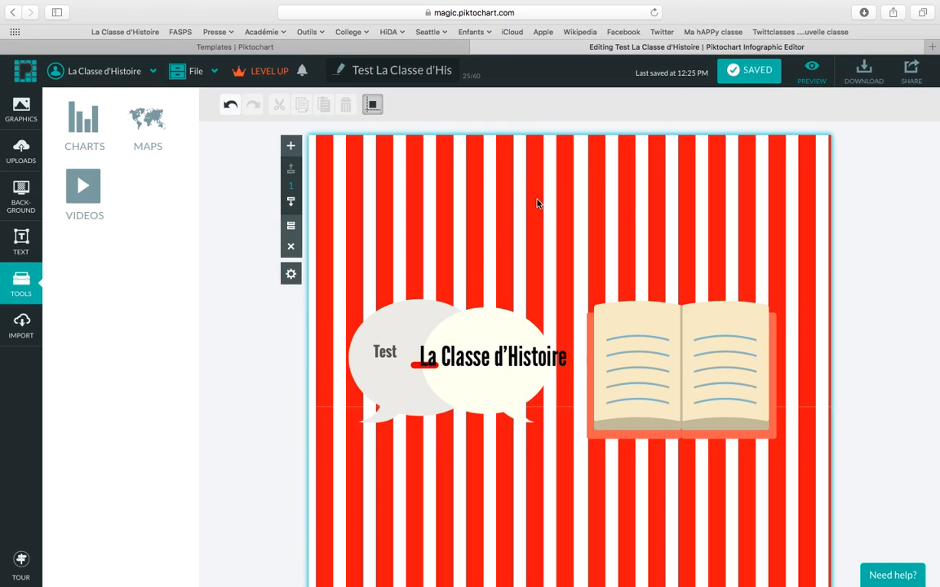
Browse the Import, Tools, Text, Background and Uploads panels, ending on the Graphics categories.
scroll(479, 251, "down", 3)
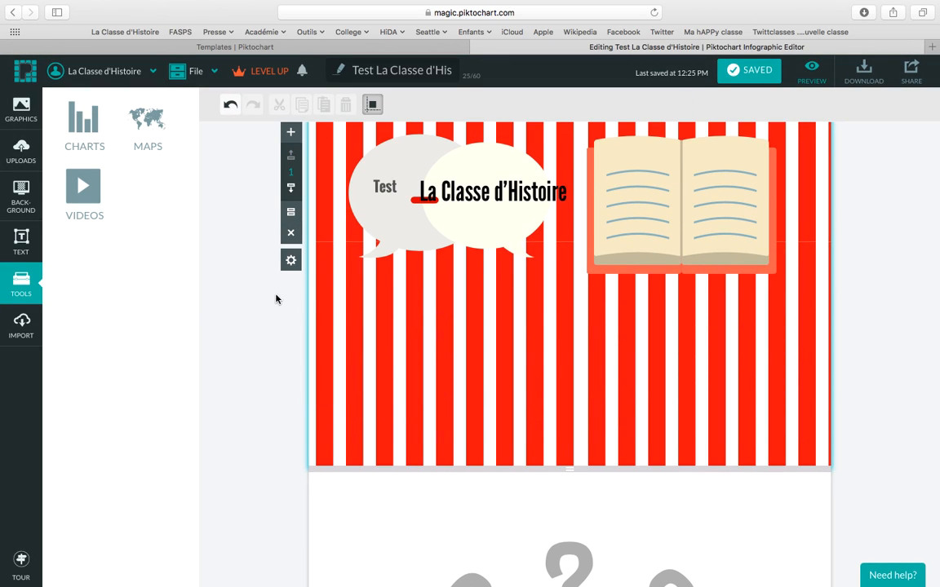
left_click(24, 326)
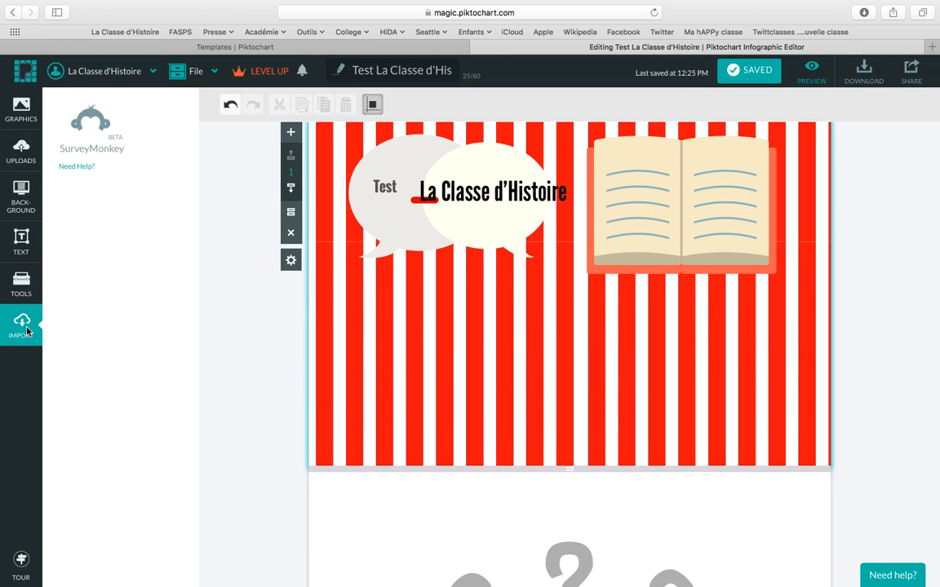
left_click(13, 273)
left_click(16, 233)
left_click(25, 190)
left_click(22, 147)
left_click(19, 109)
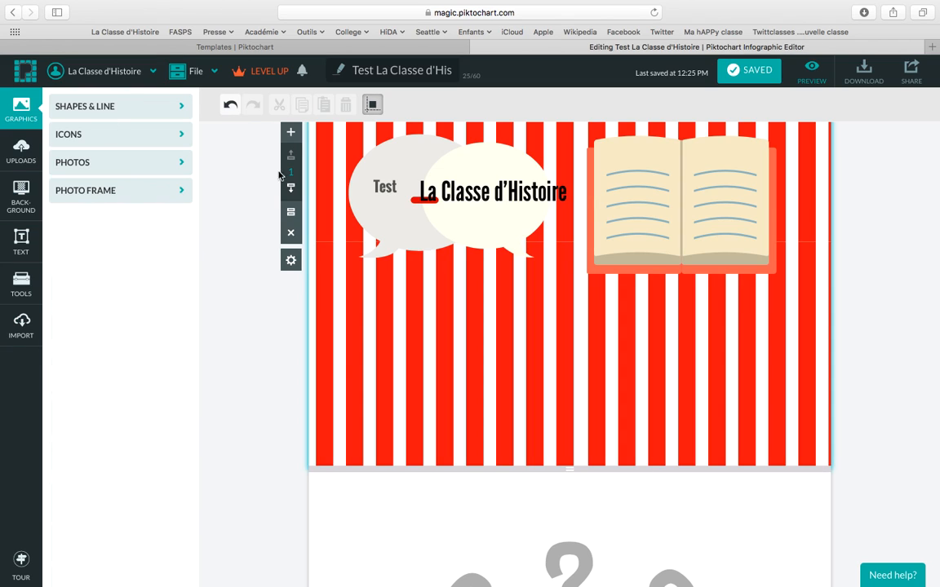
scroll(544, 302, "up", 3)
scroll(544, 302, "up", 1)
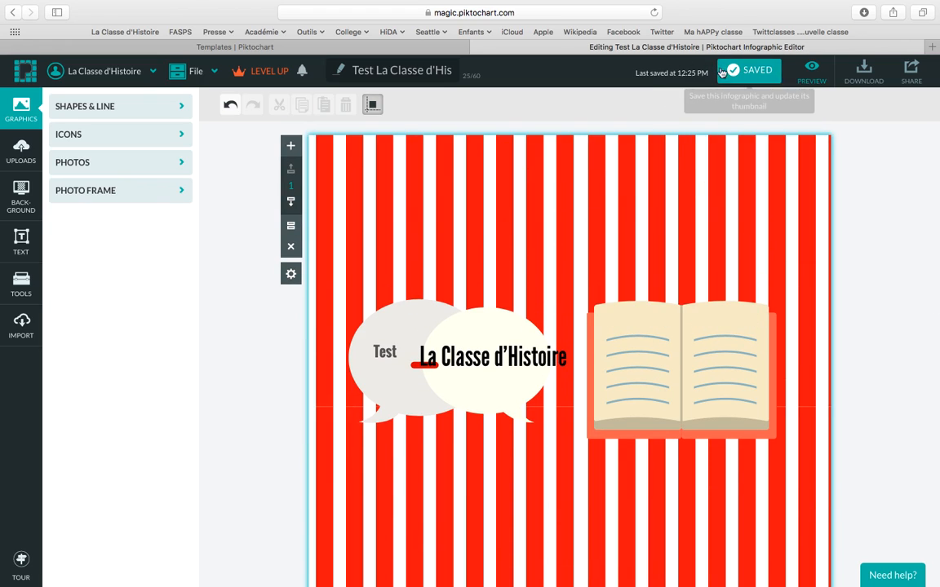
left_click(866, 82)
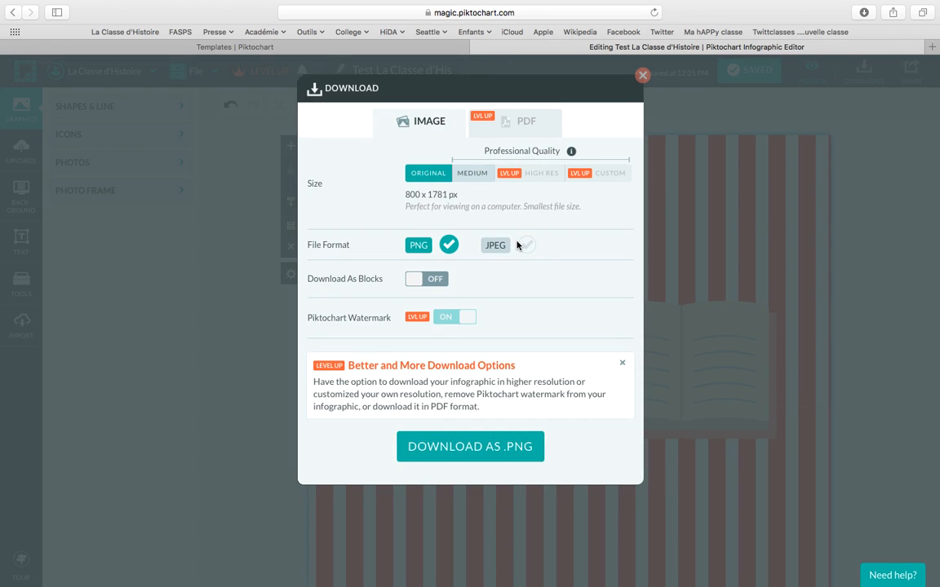
left_click(482, 181)
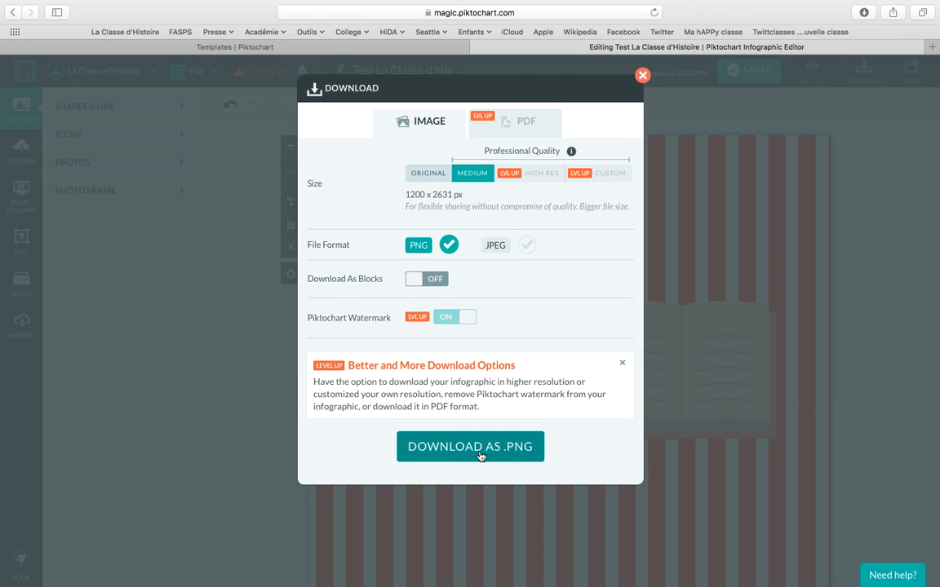
left_click(644, 75)
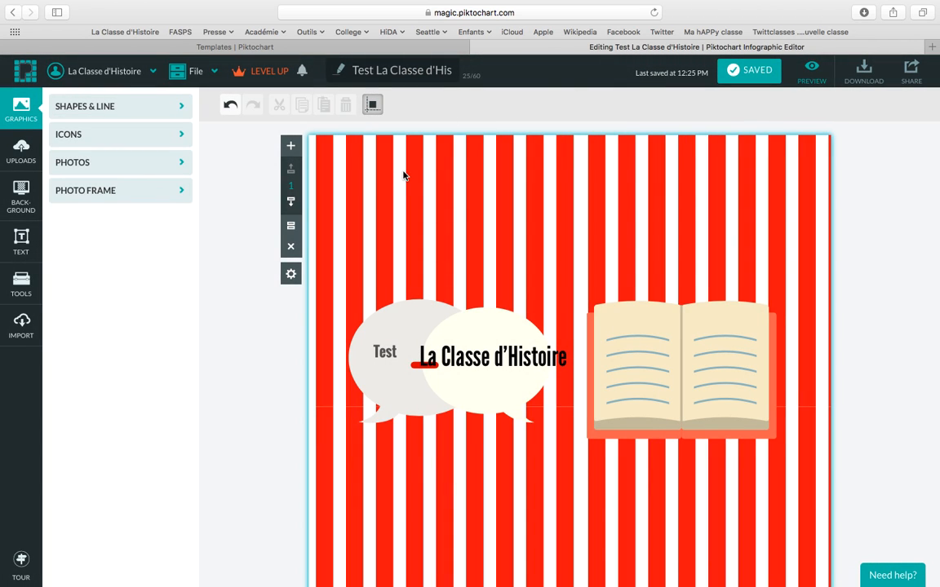
left_click(108, 73)
scroll(230, 341, "up", 2)
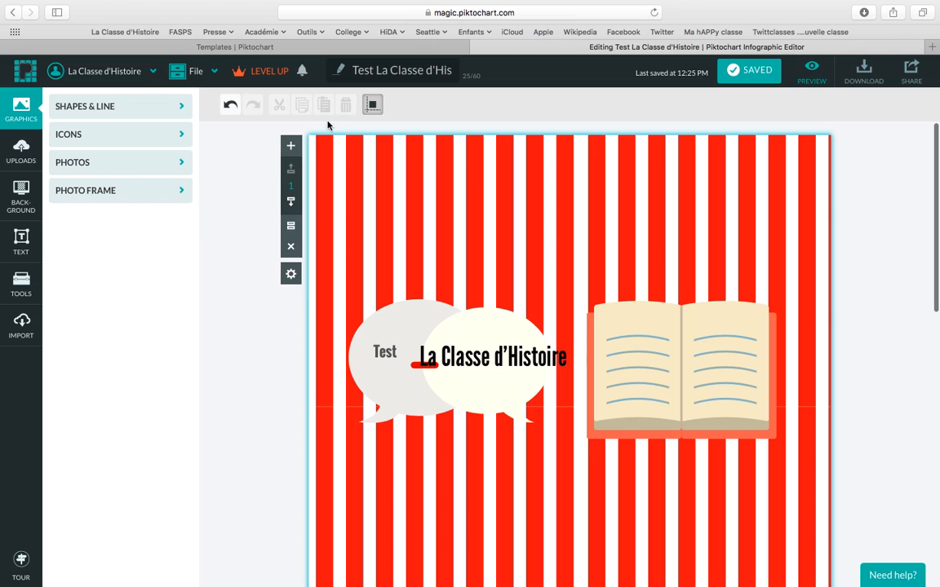